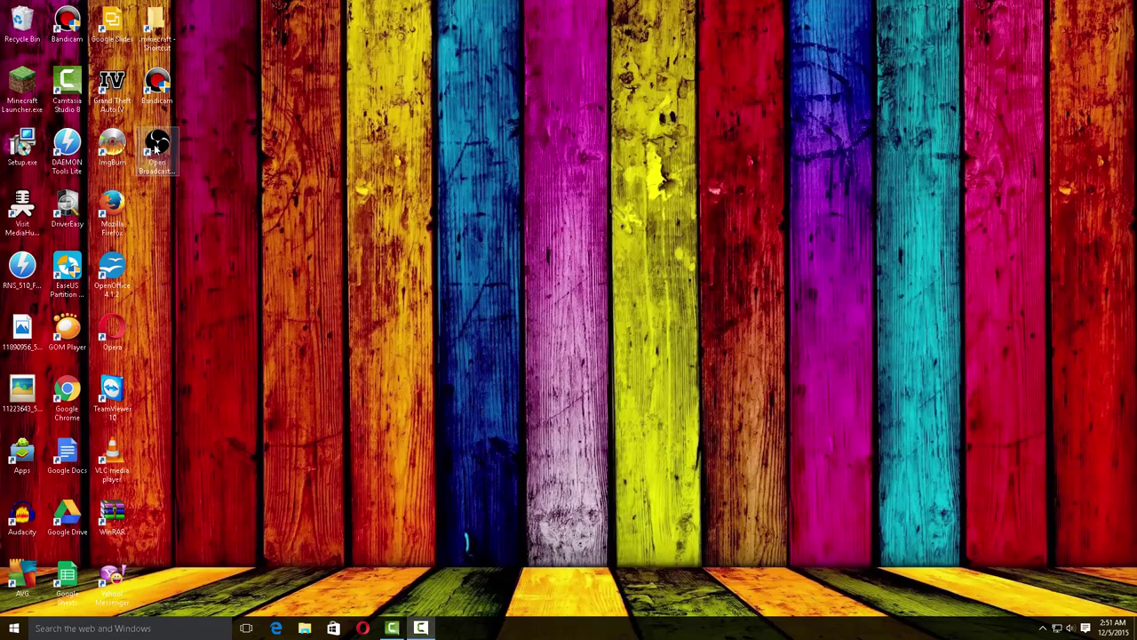
Step: Launch Open Broadcaster Software and add a setting profile named "Info PC HQ" in its general settings
double_click(156, 149)
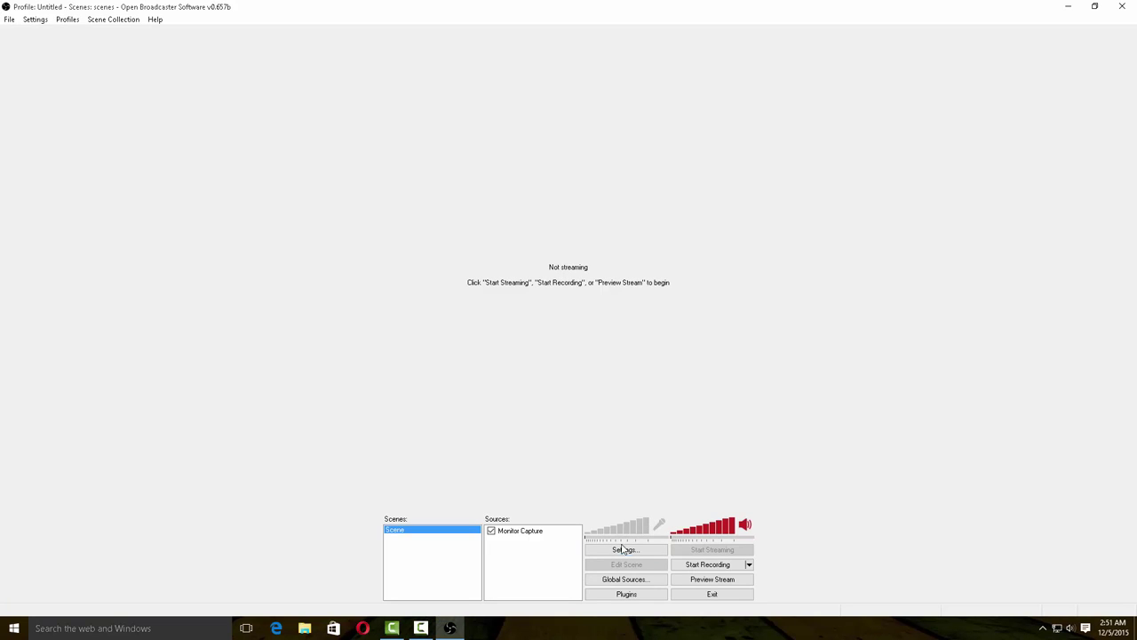
left_click(617, 553)
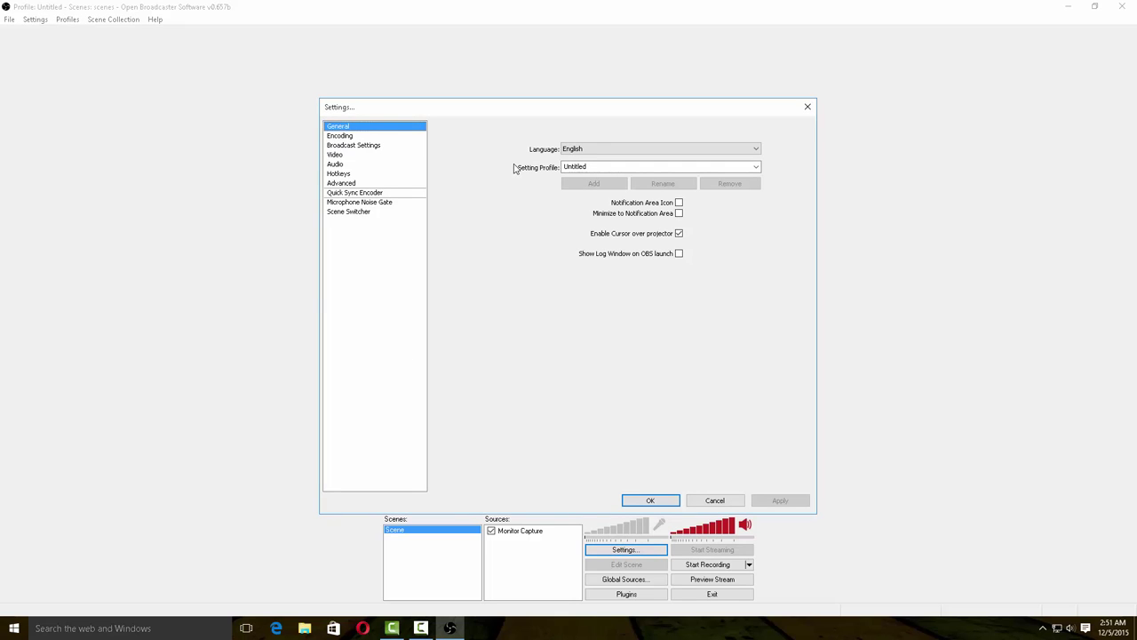
left_click(604, 166)
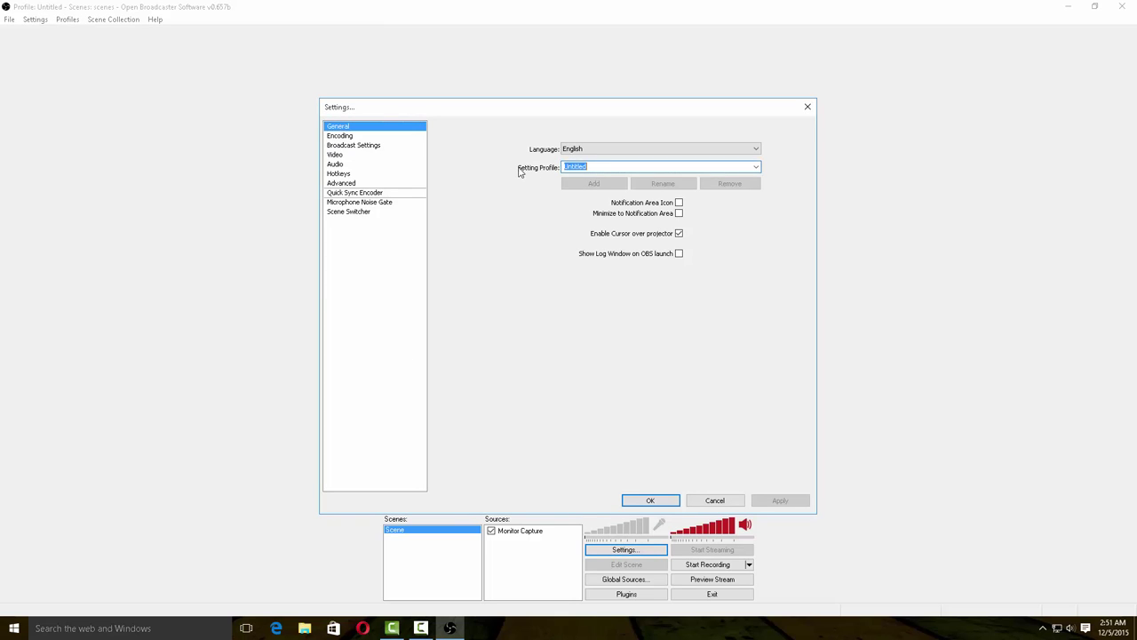
key("BackSpace")
type("1")
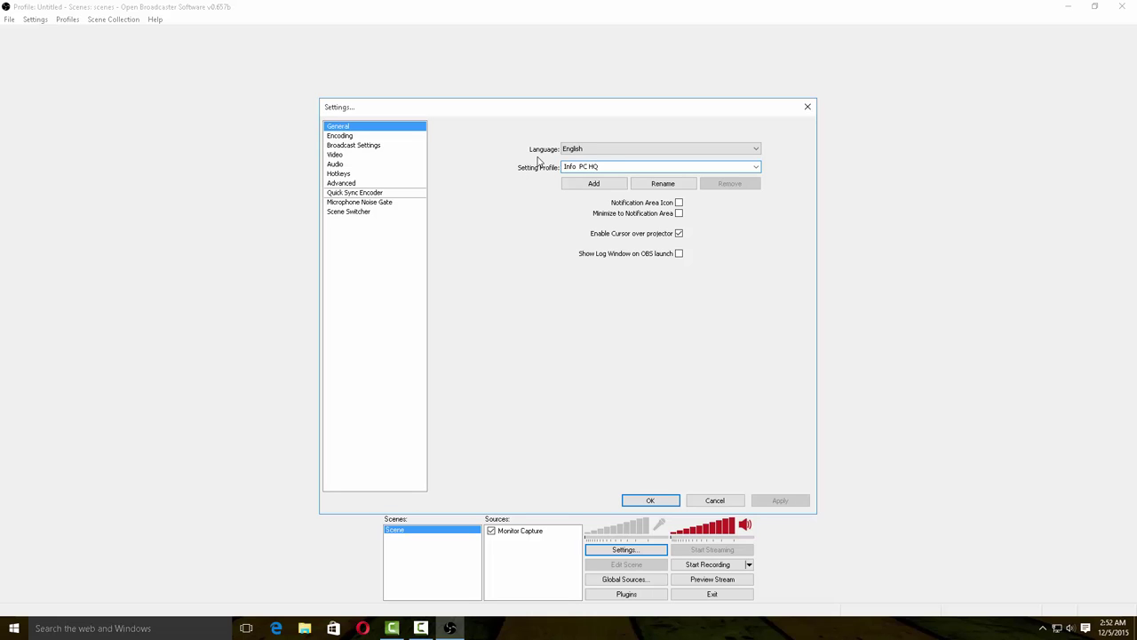
left_click(596, 183)
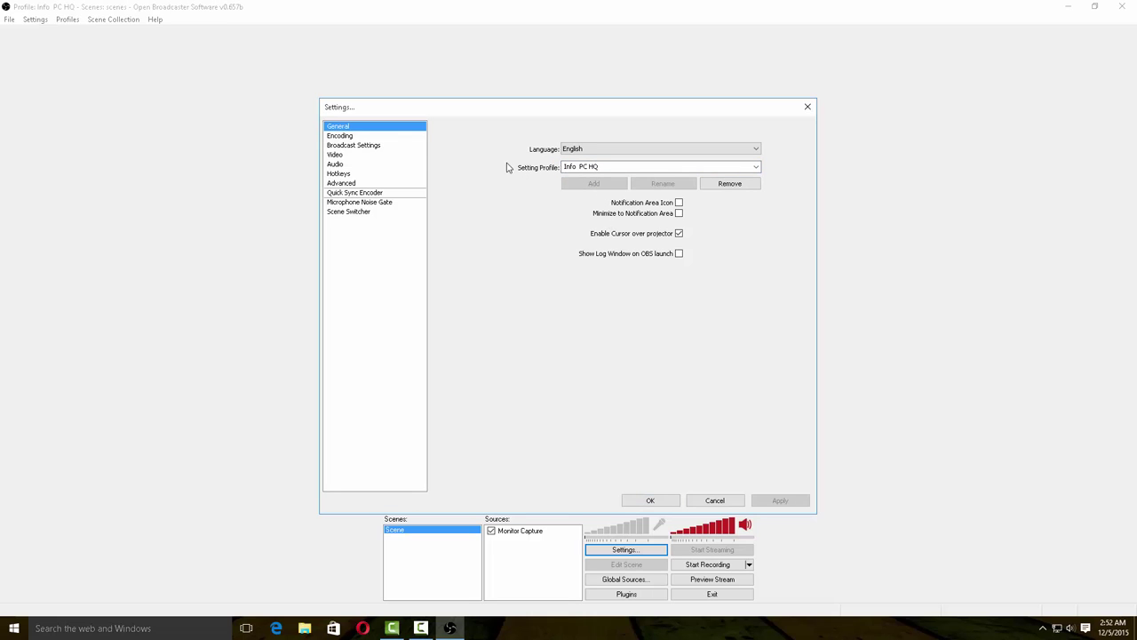
Step: In the encoding settings, use CBR padding, audio bitrate 128, stereo channel and 48kHz format, and save the changes
left_click(340, 136)
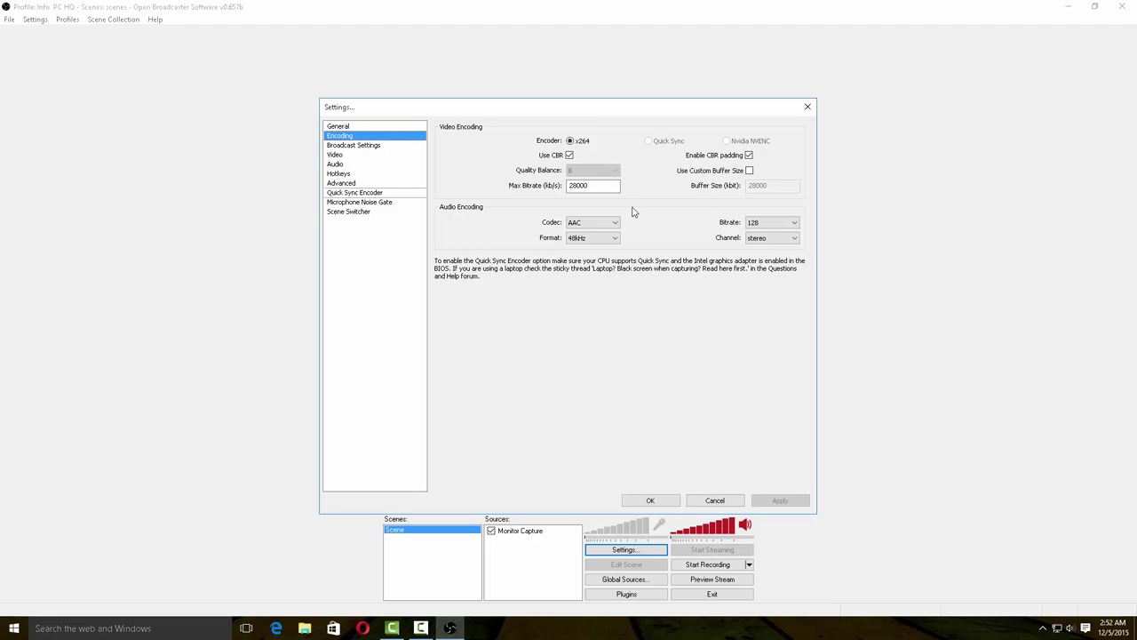
mouse_move(600, 188)
left_click(747, 156)
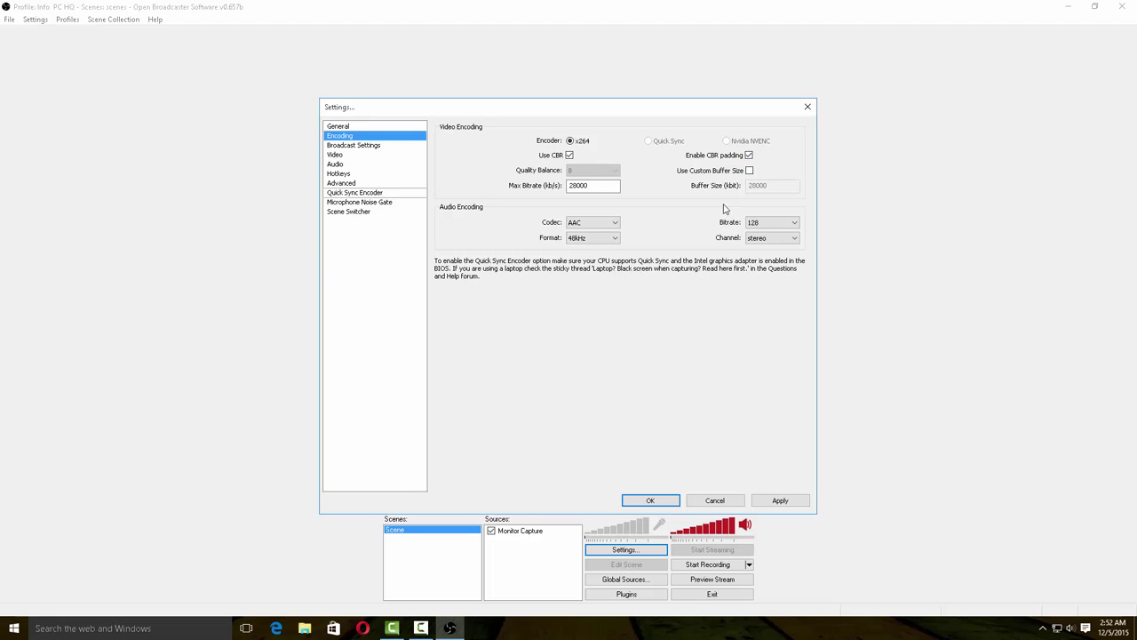
left_click(771, 223)
left_click(771, 224)
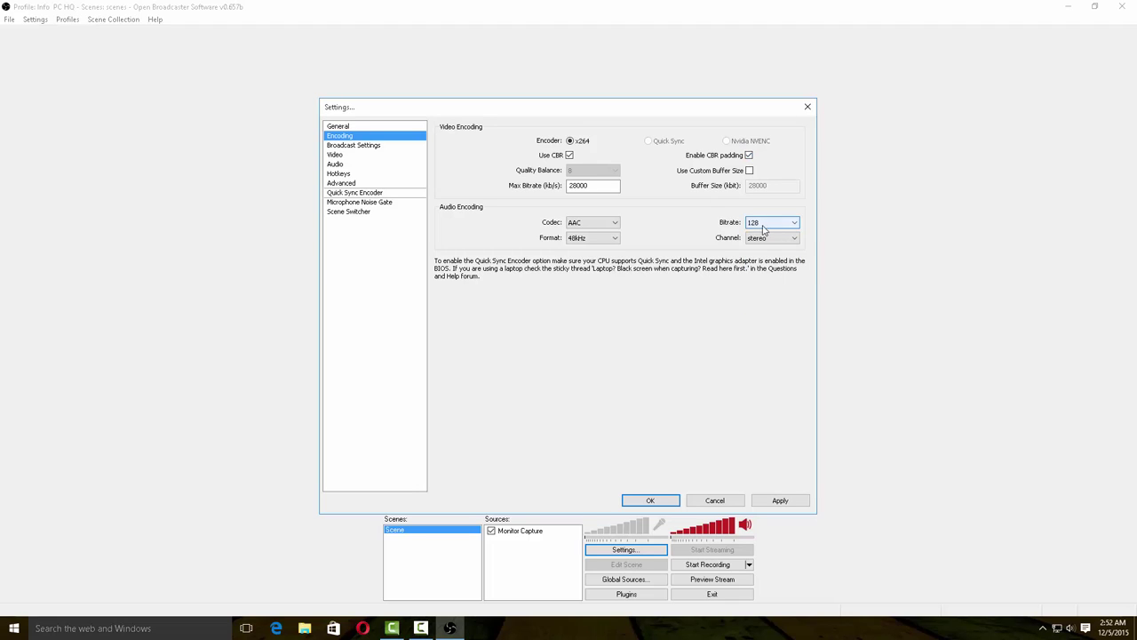
left_click(762, 238)
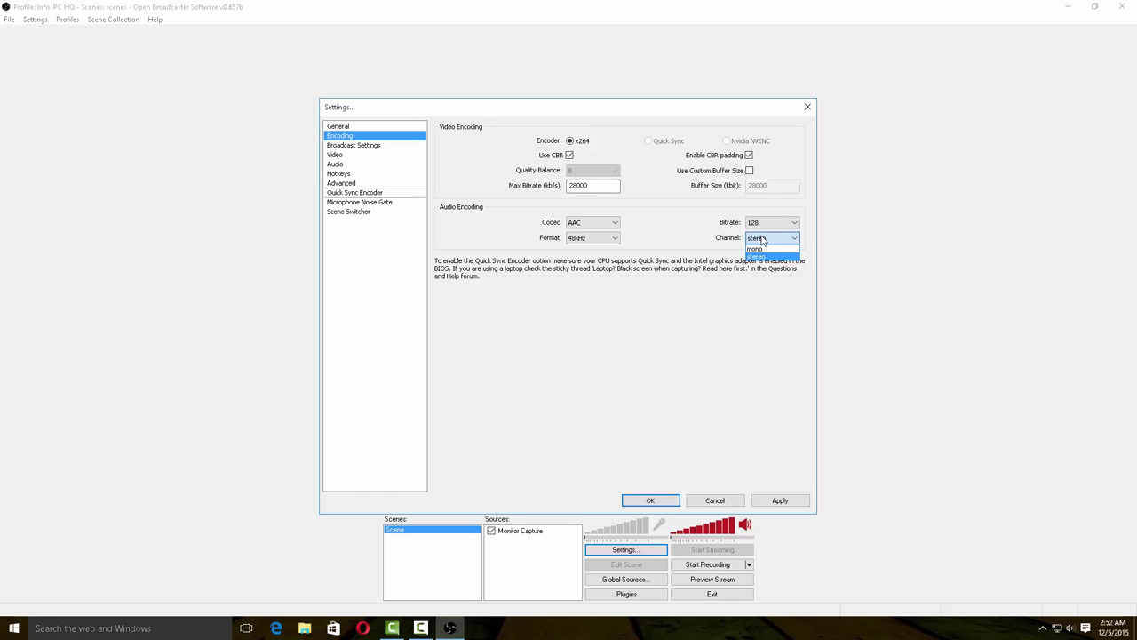
left_click(763, 254)
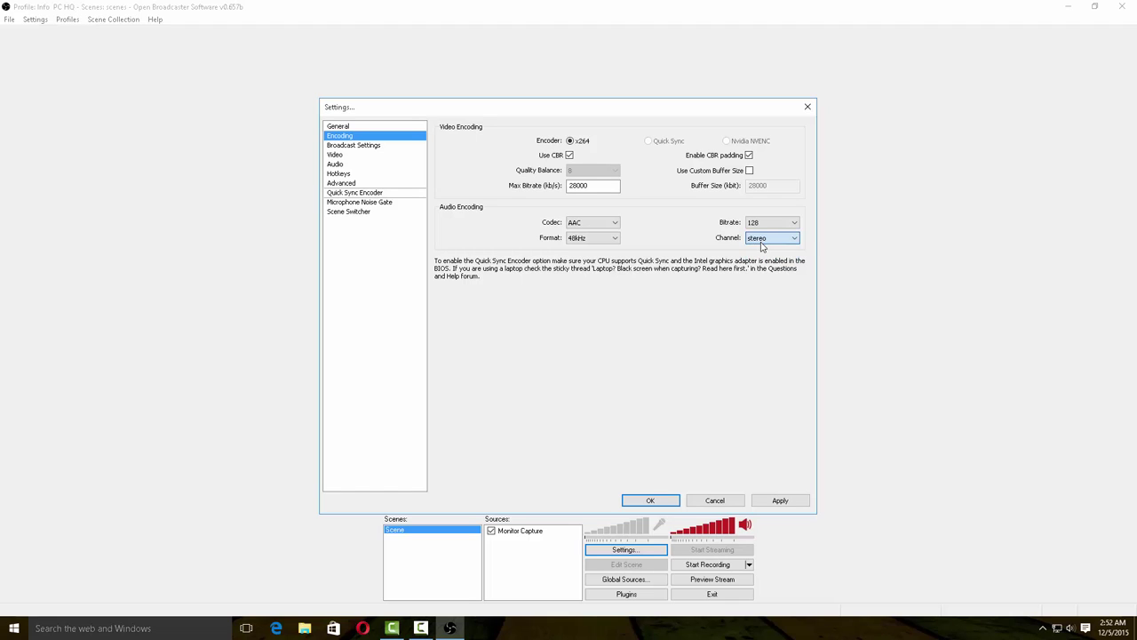
left_click(580, 238)
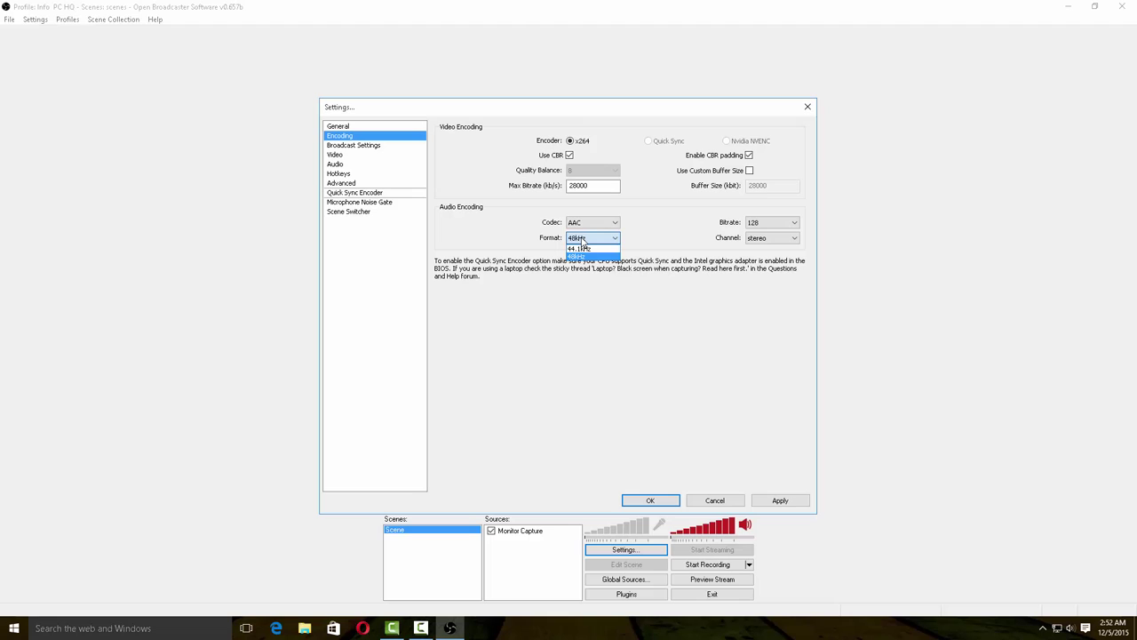
left_click(582, 239)
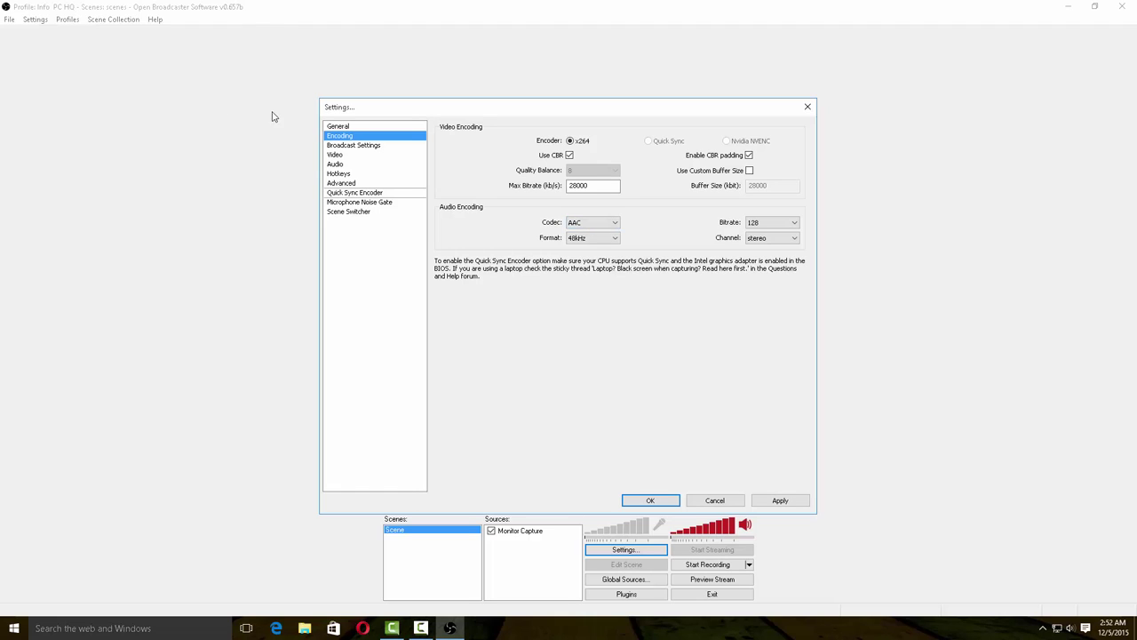
left_click(367, 147)
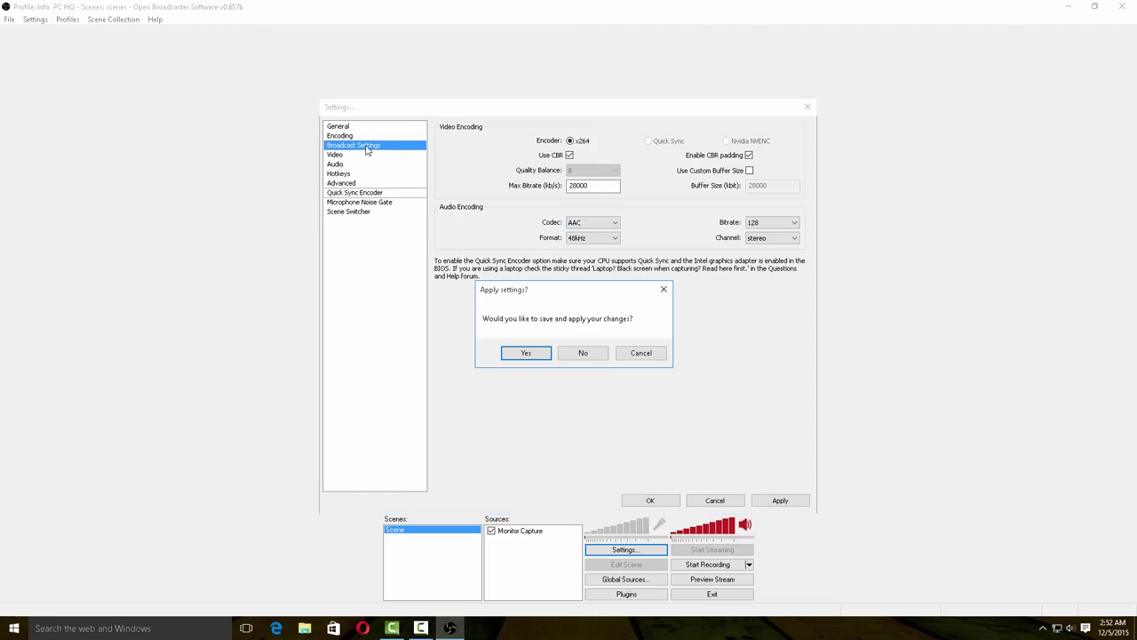
left_click(525, 353)
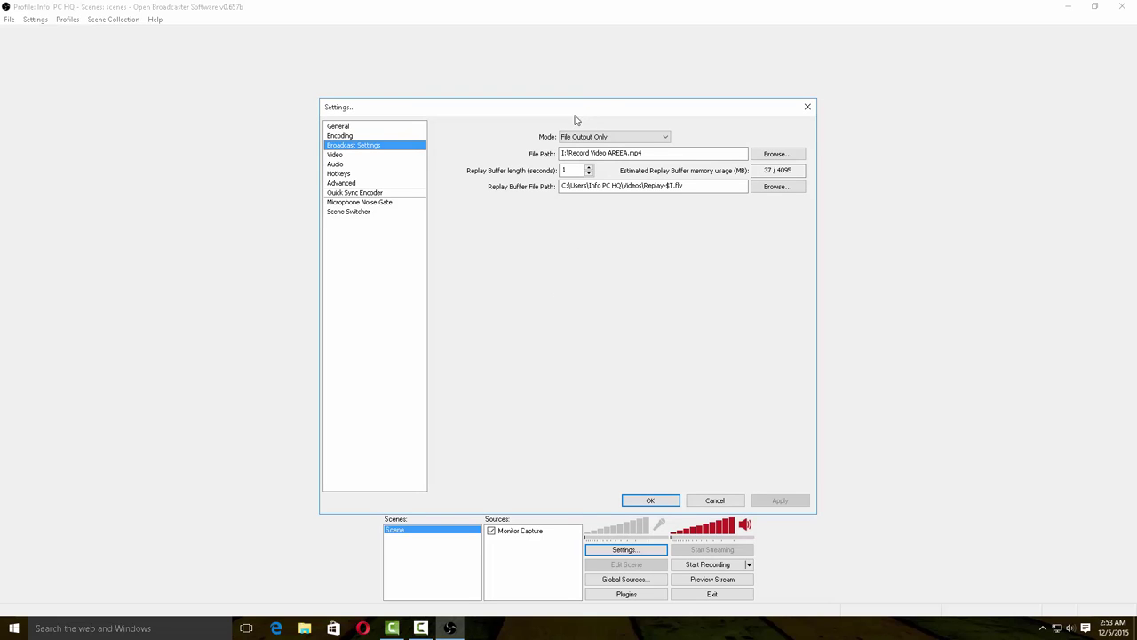
Step: In the broadcast settings, keep File Output Only mode, set the recording file to sra.mp4 on drive I:, and save the changes
left_click(626, 139)
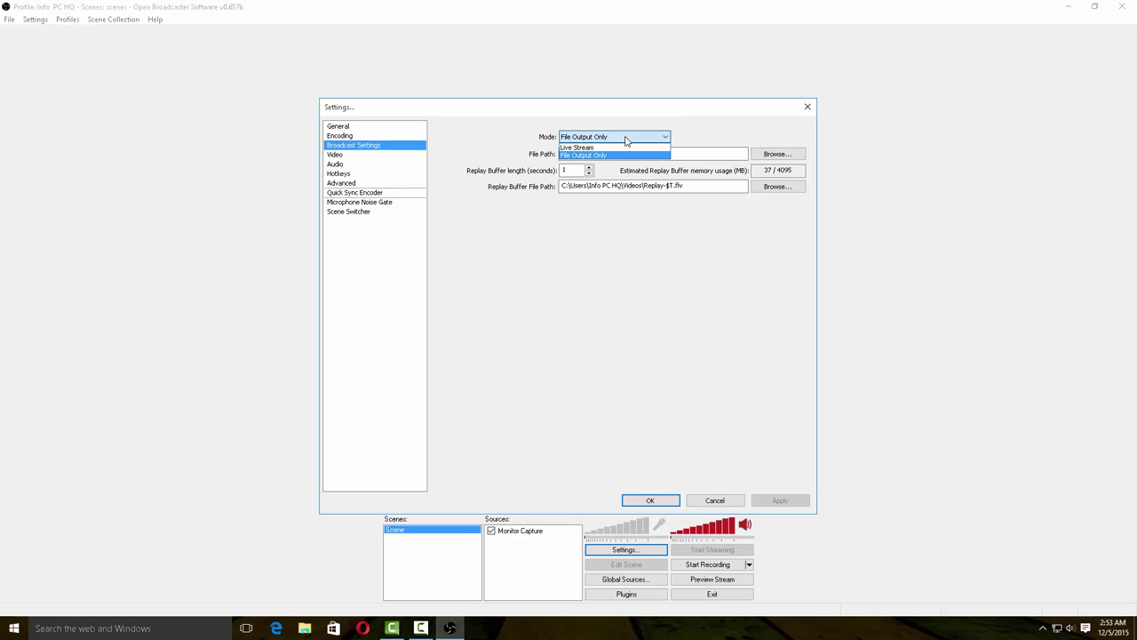
left_click(626, 140)
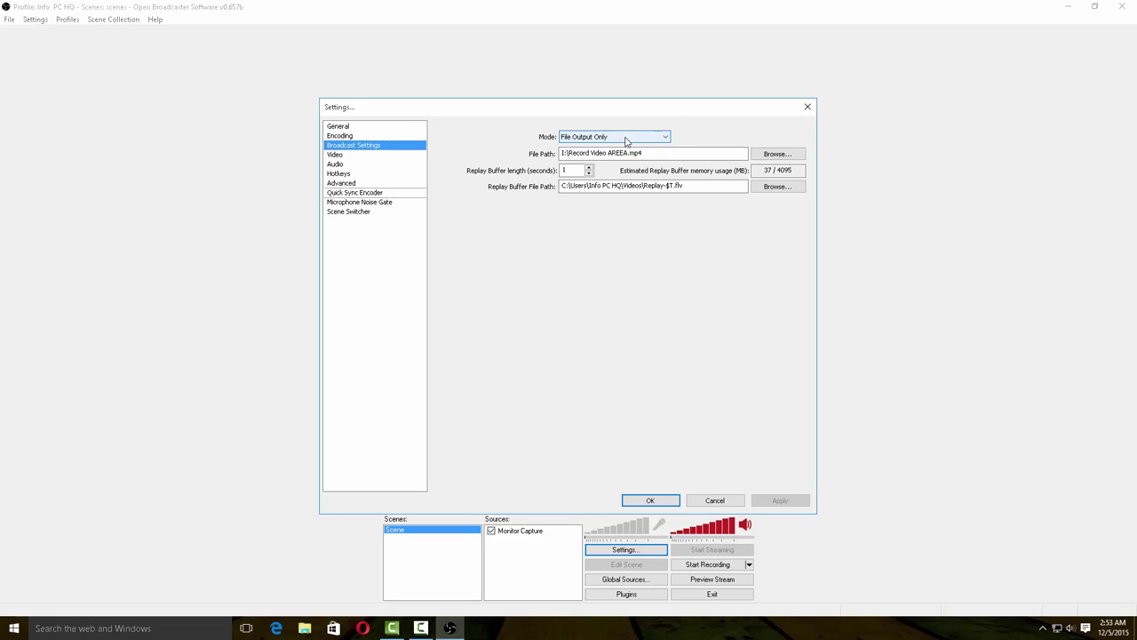
left_click(769, 155)
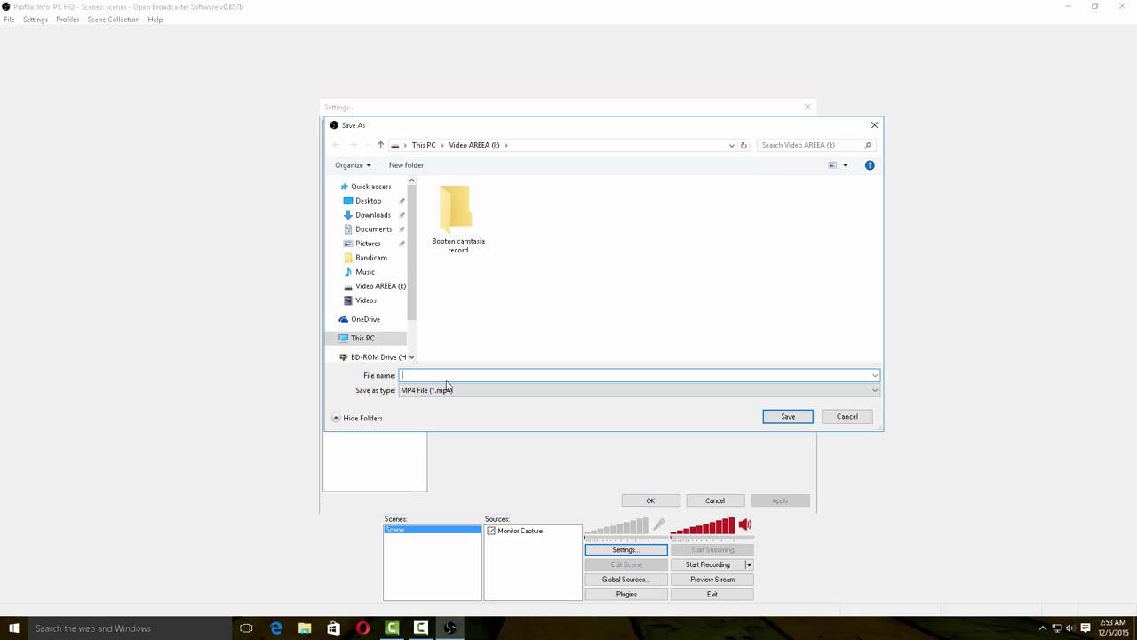
type("sra")
left_click(772, 418)
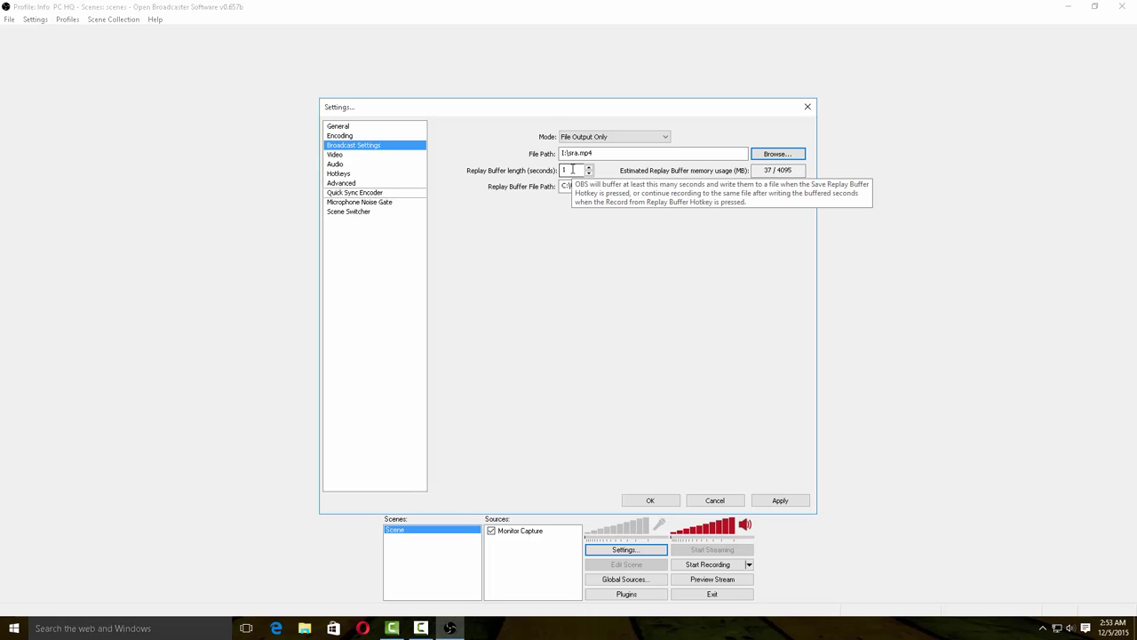
left_click(347, 156)
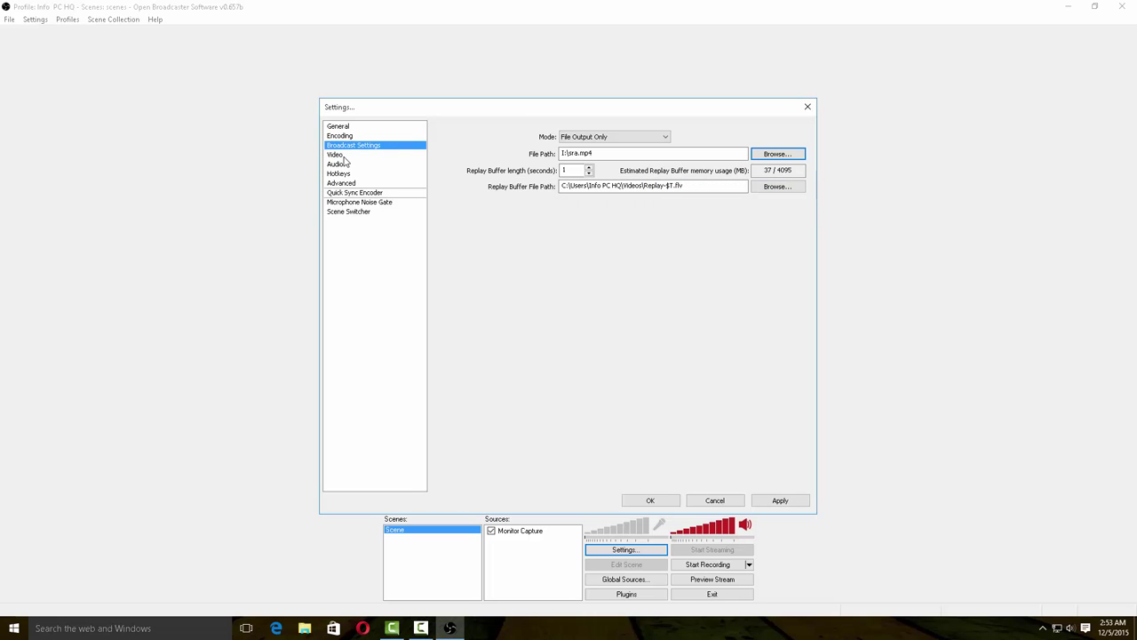
left_click(527, 353)
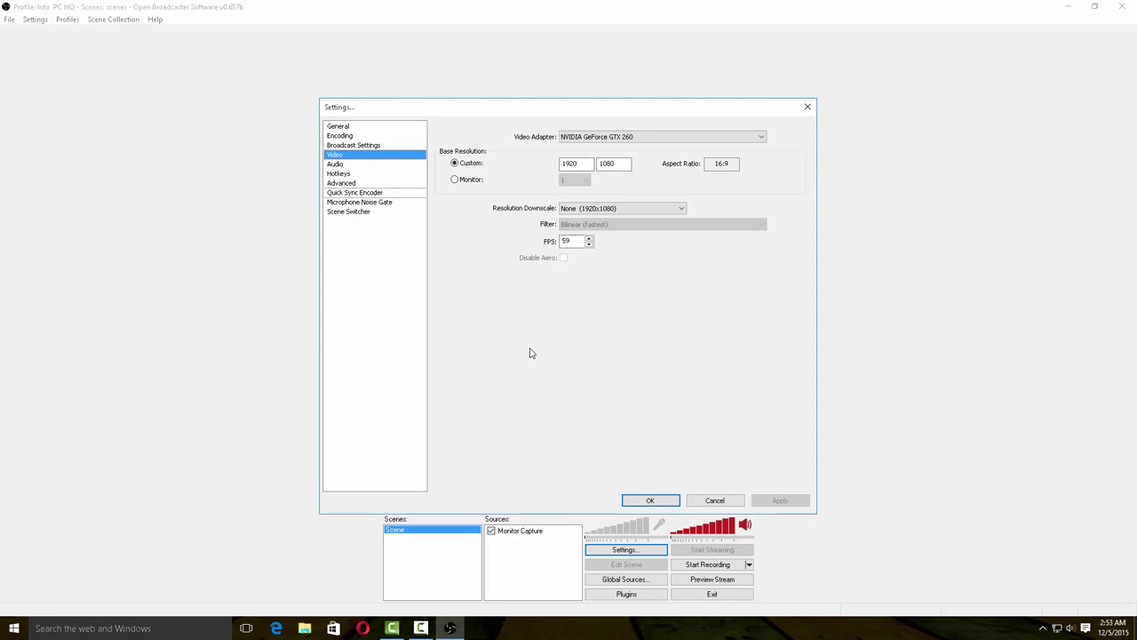
Step: Base the video resolution on monitor 1 with no downscale (1920x1080) and apply the video settings
left_click(470, 183)
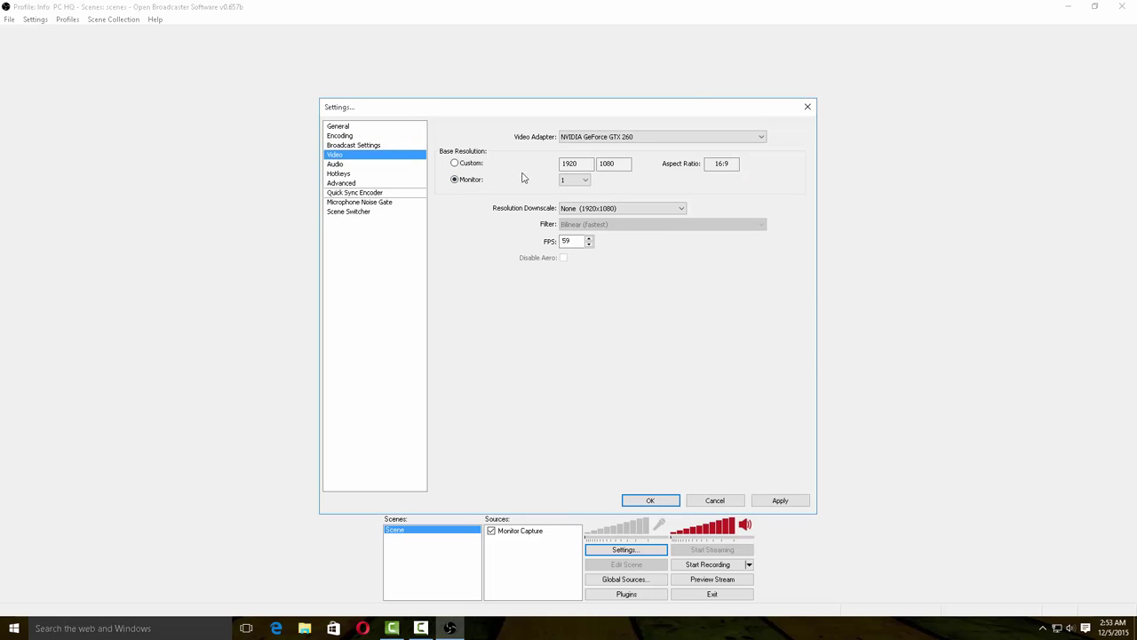
left_click(568, 181)
left_click(565, 186)
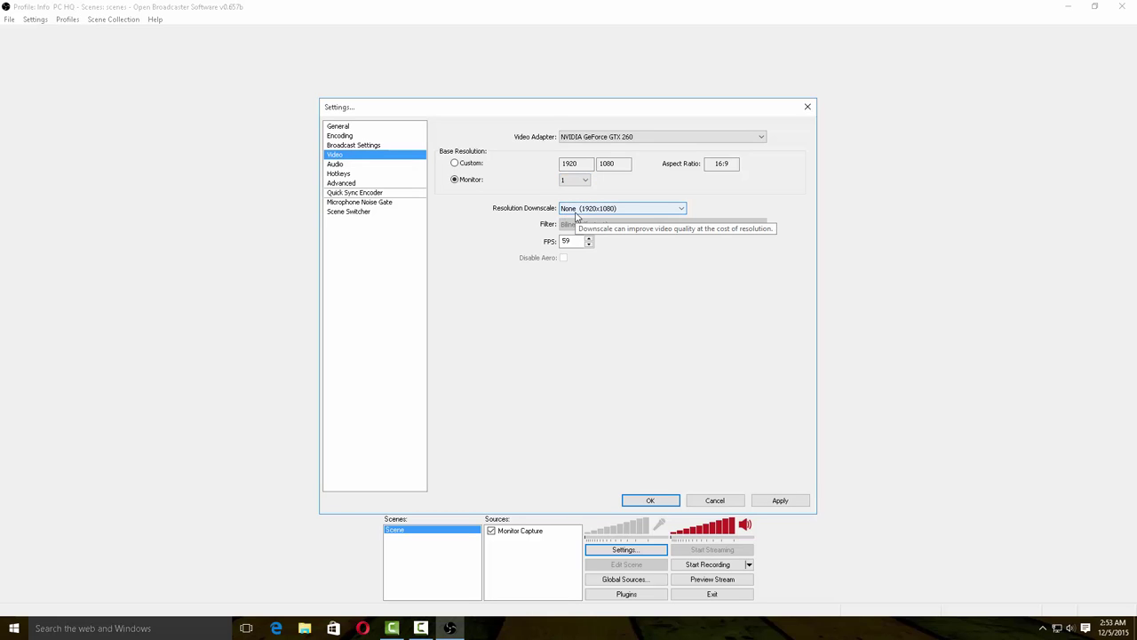
left_click(585, 212)
left_click(584, 213)
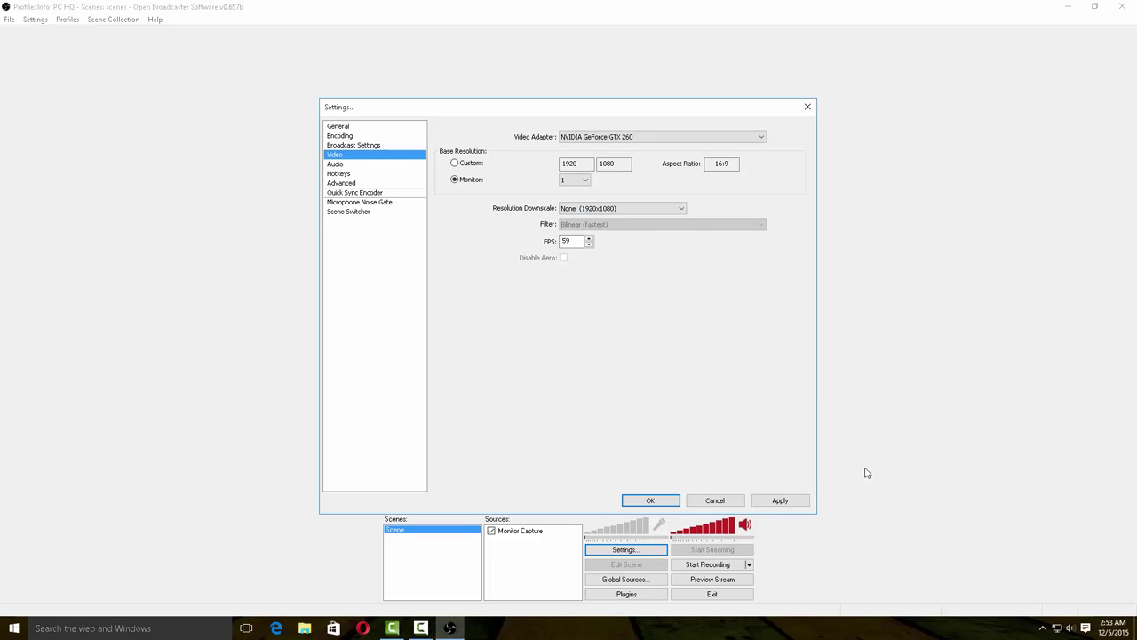
left_click(779, 500)
Step: Review the desktop audio device options in the audio settings, leaving Default selected
left_click(334, 164)
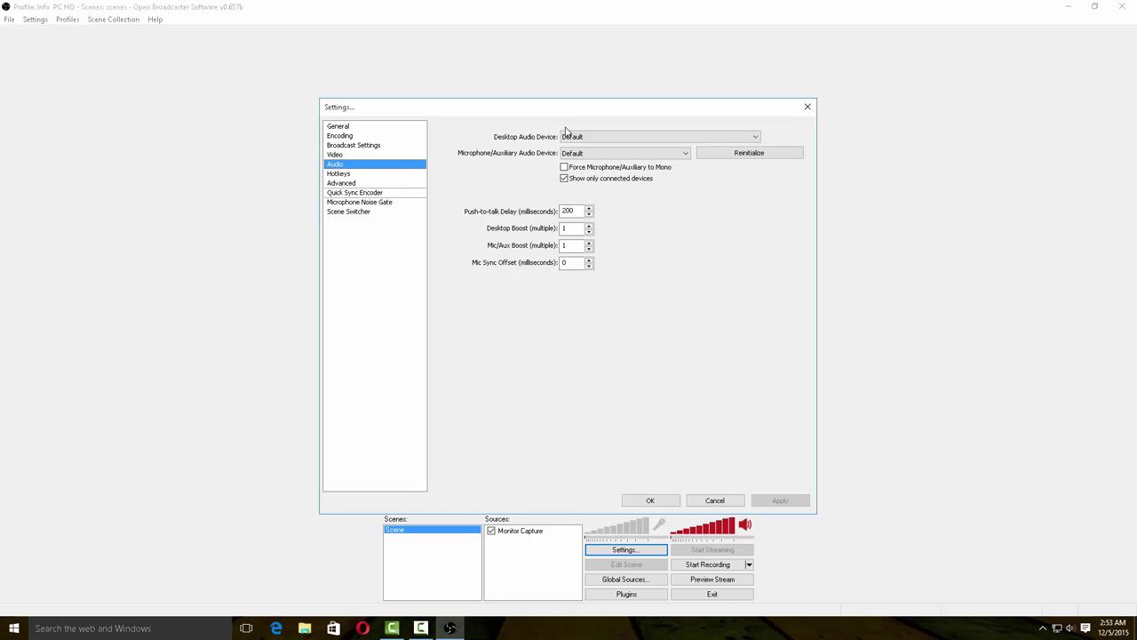
left_click(598, 137)
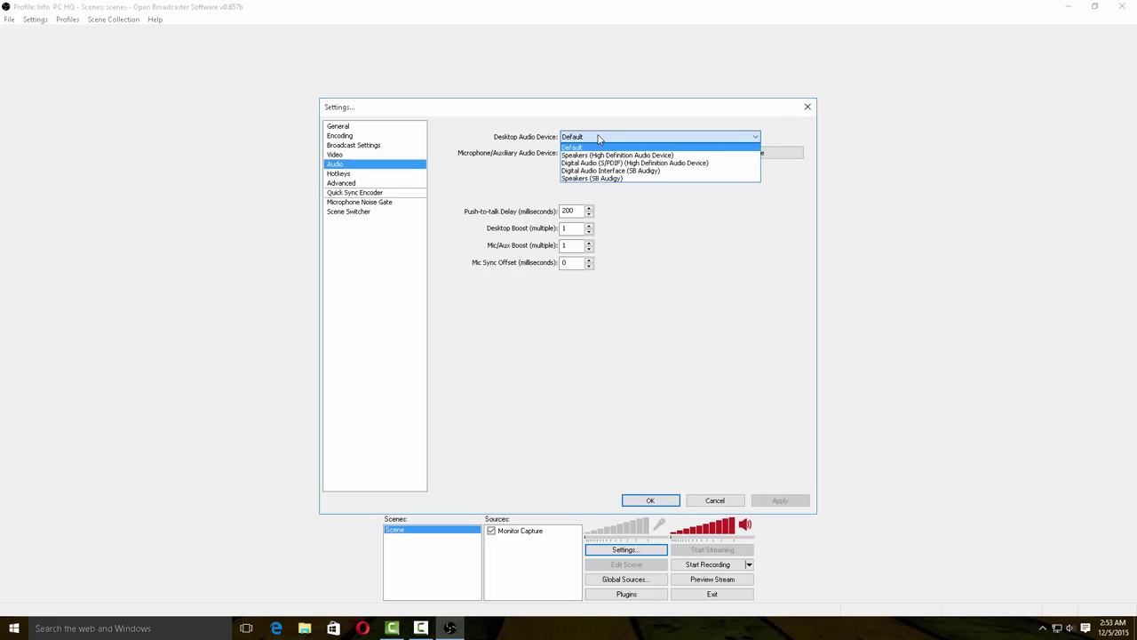
left_click(598, 138)
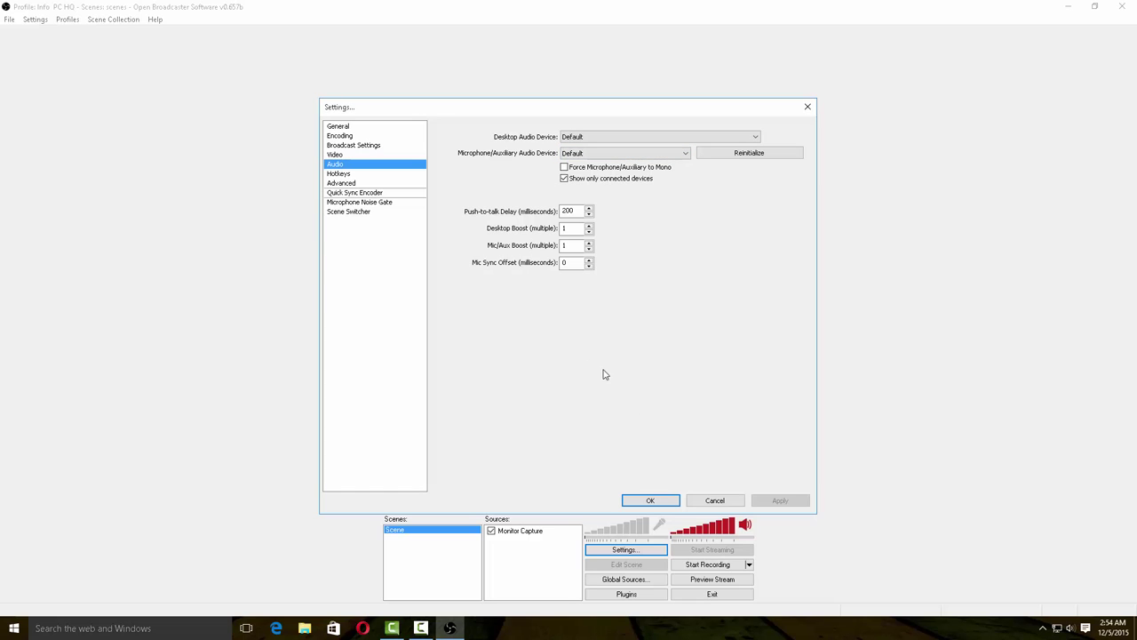
Step: Assign F3 as the hotkey for both Start Recording and Stop Recording, and apply the change
left_click(360, 174)
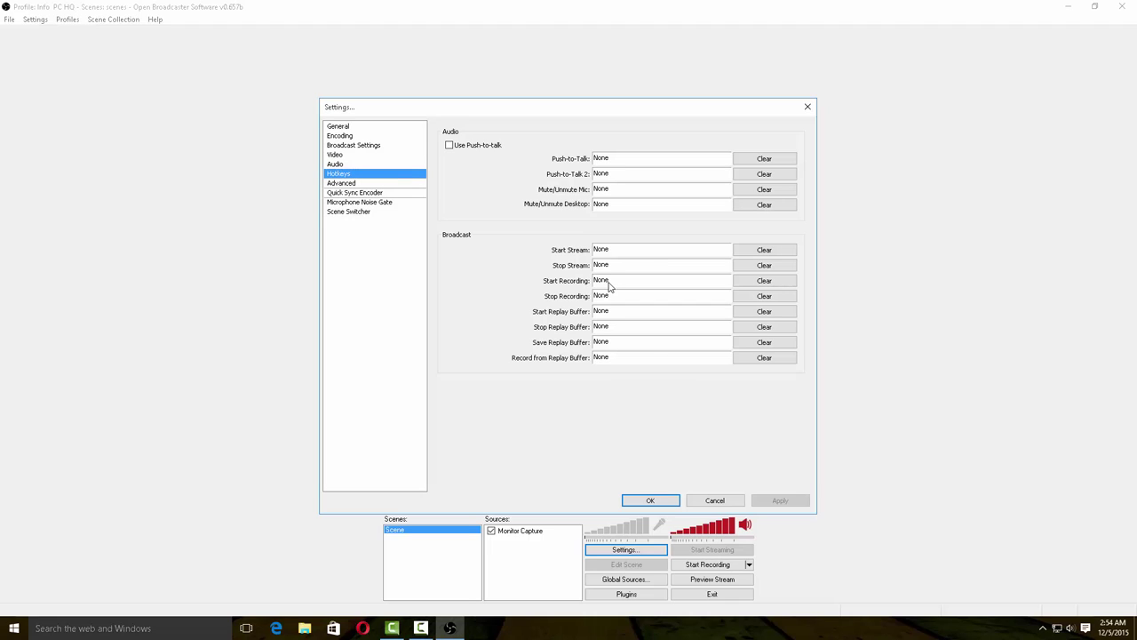
key("F3")
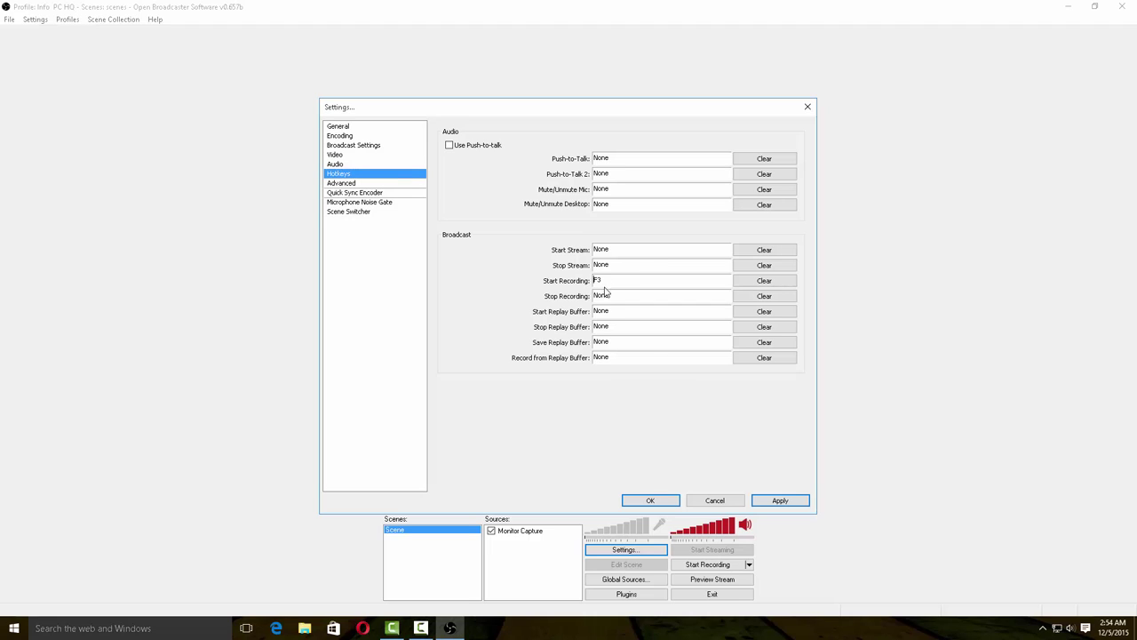
left_click(608, 296)
key("F3")
left_click(780, 500)
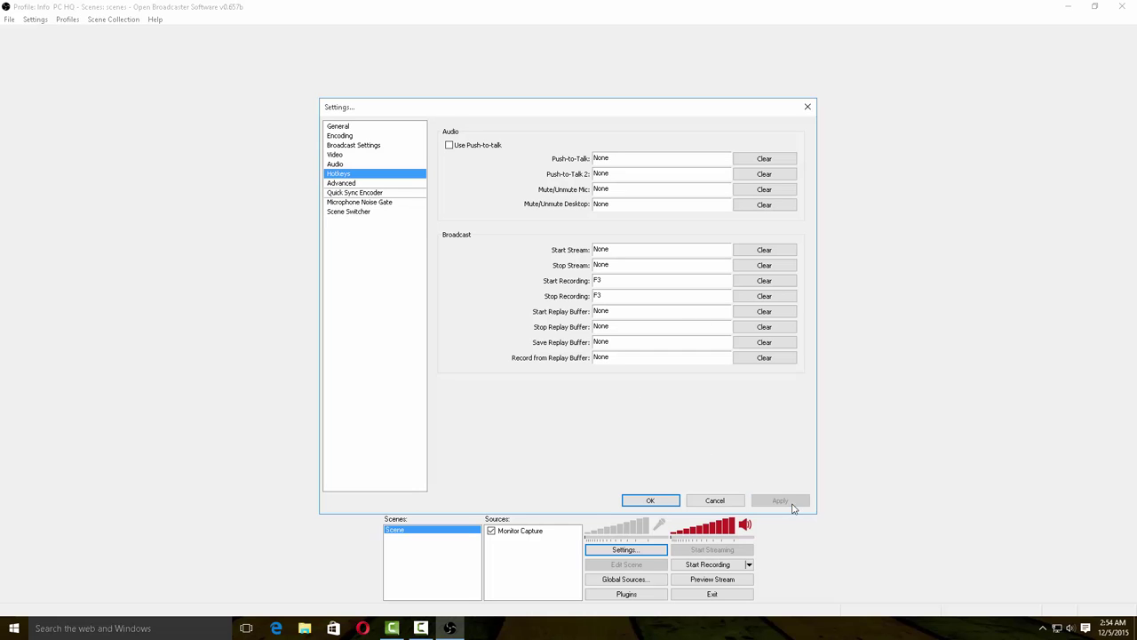
Step: In the advanced settings, keep the process priority class at High and choose the superfast x264 CPU preset, accepting the preset change
left_click(361, 183)
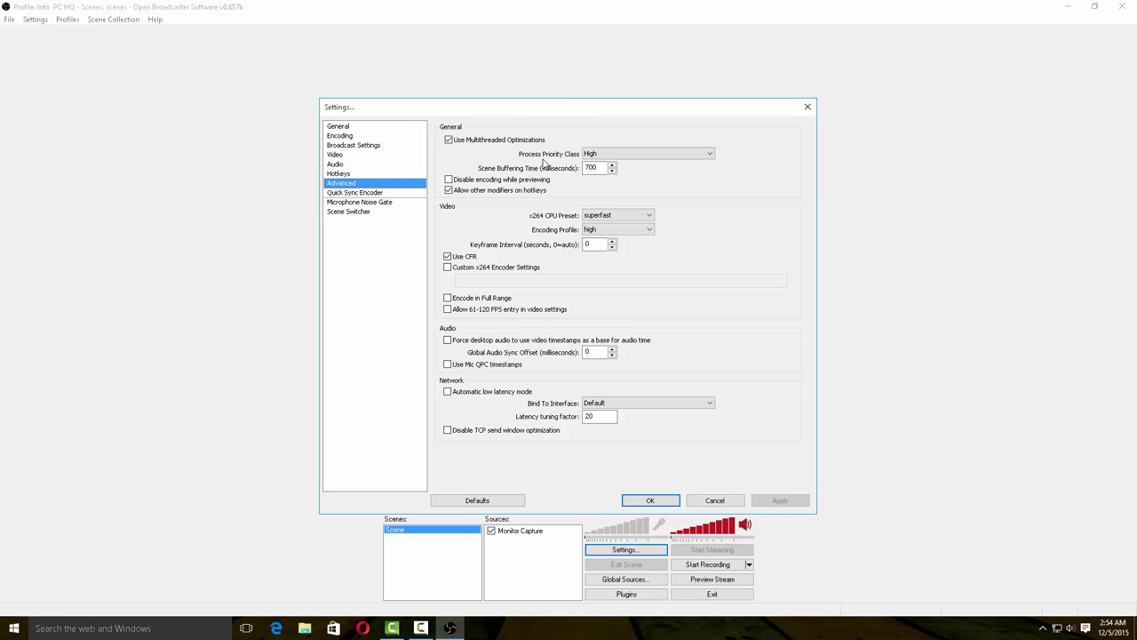
left_click(588, 157)
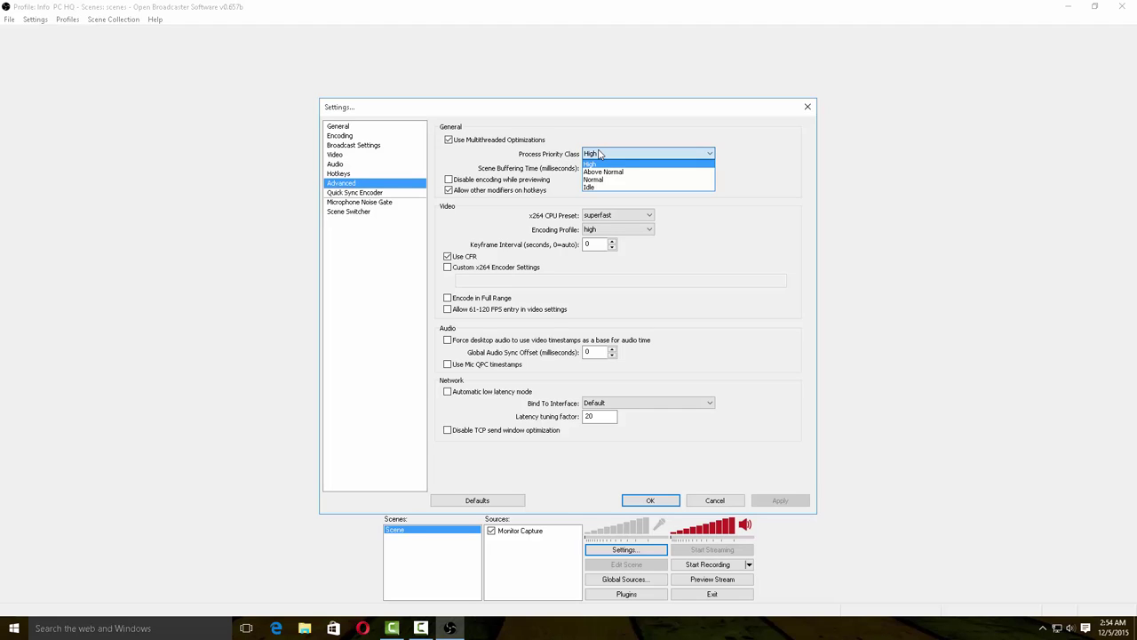
left_click(600, 155)
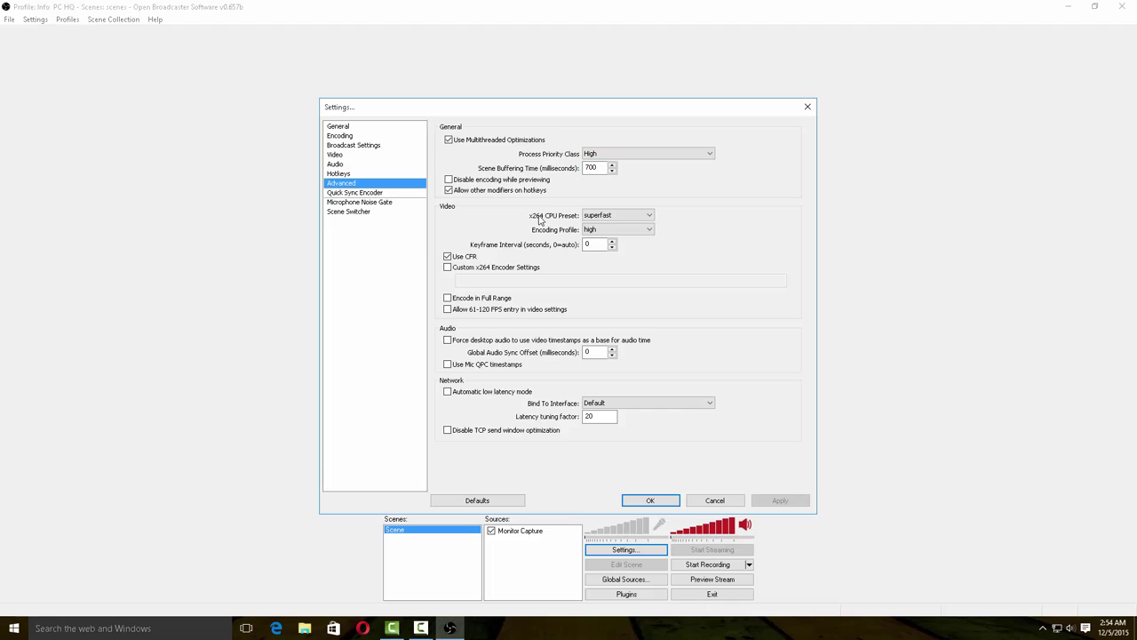
left_click(602, 216)
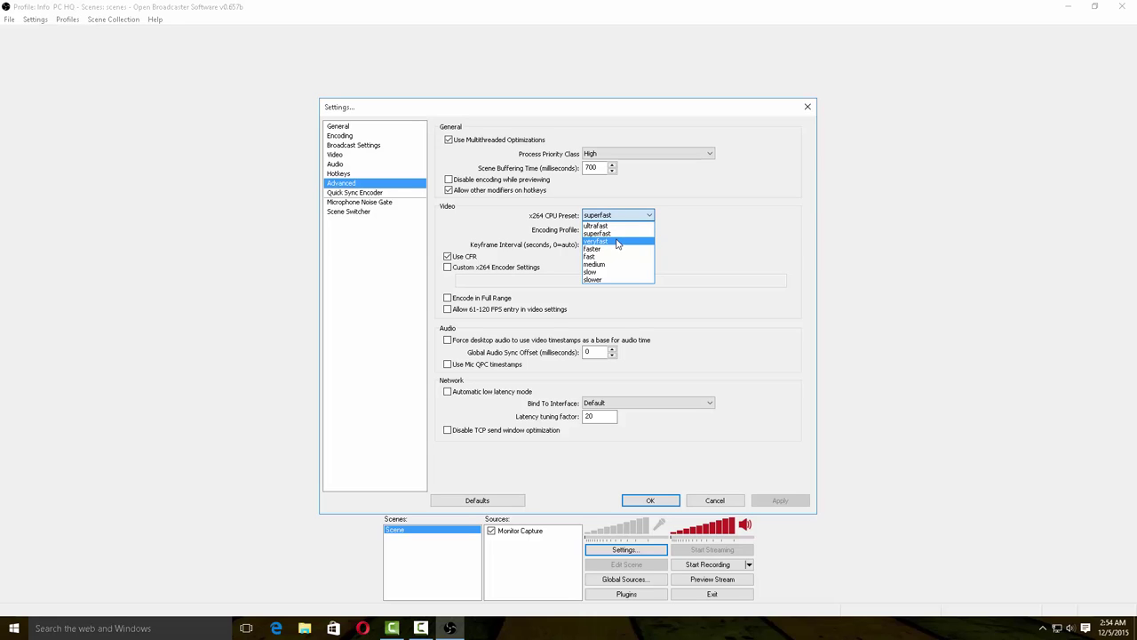
left_click(603, 234)
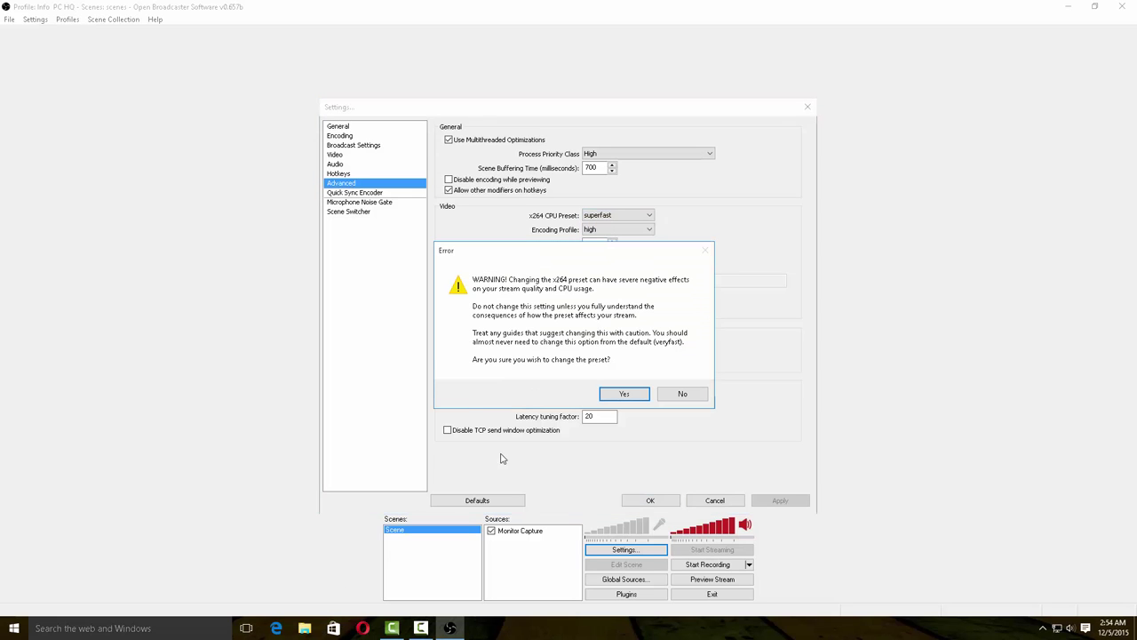
left_click(613, 394)
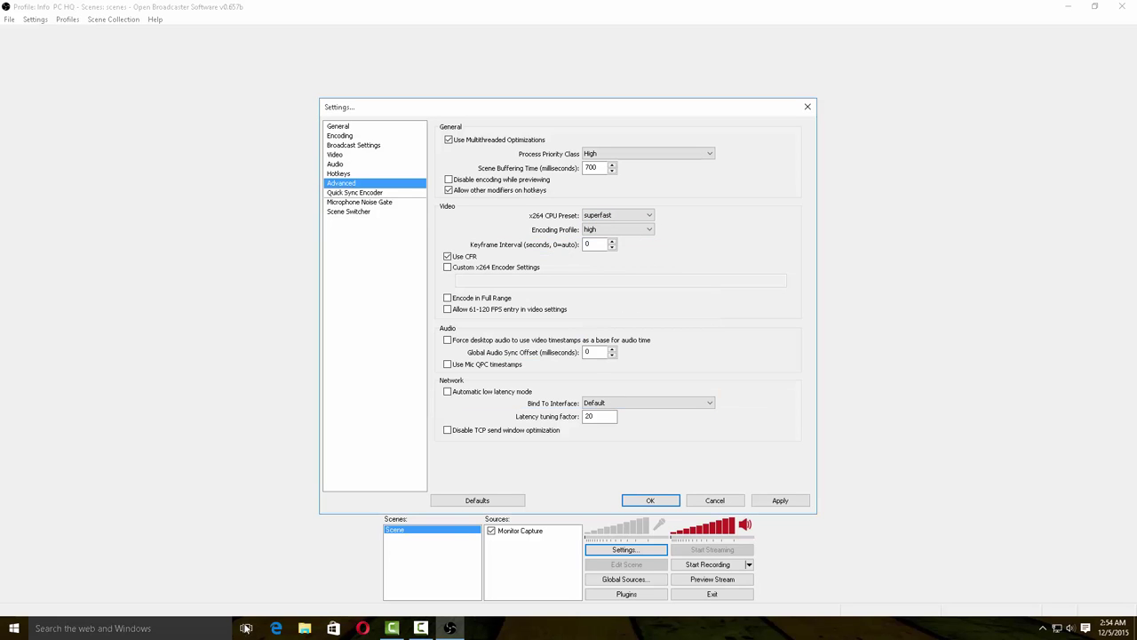
Step: Open This PC's system properties from File Explorer to check the processor and memory, and close both windows
left_click(303, 628)
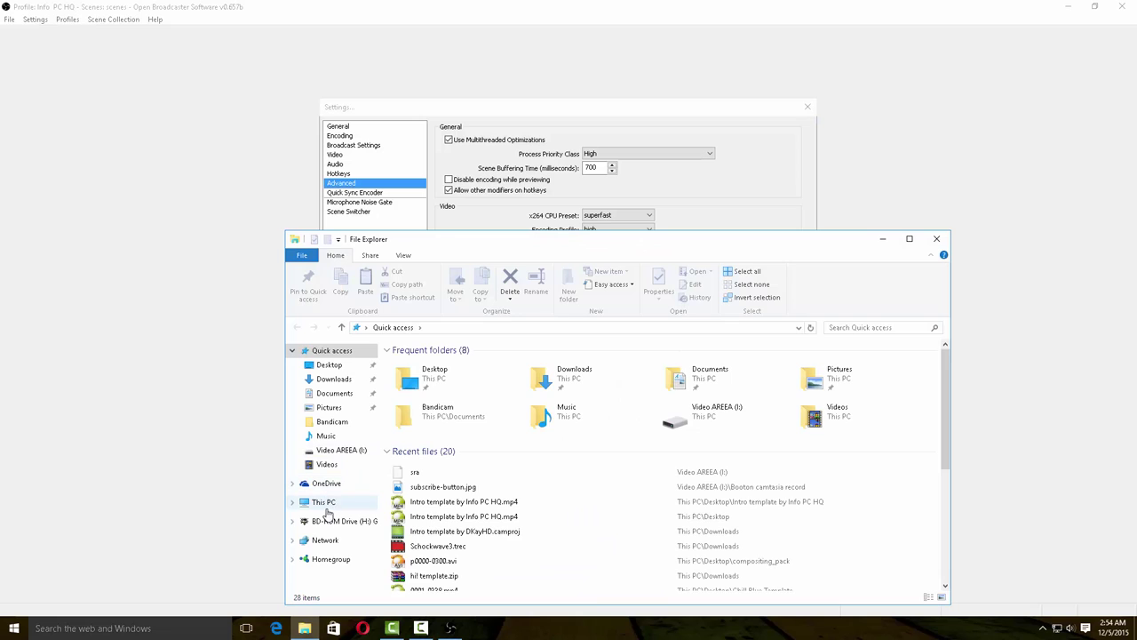
left_click(326, 510)
right_click(327, 512)
left_click(346, 497)
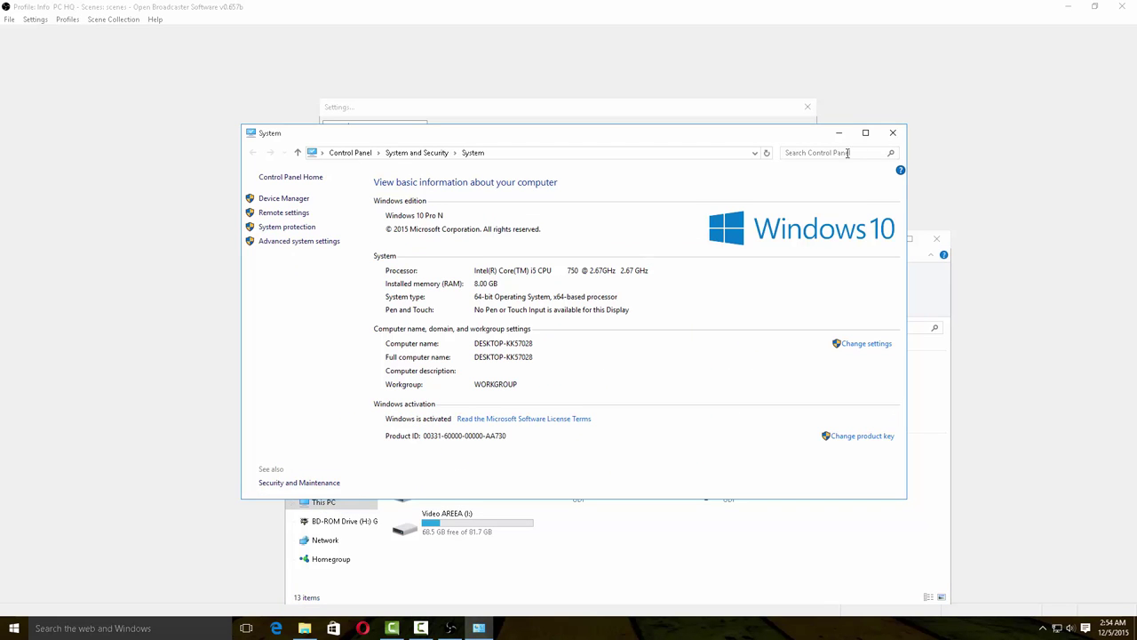
left_click(893, 133)
left_click(936, 239)
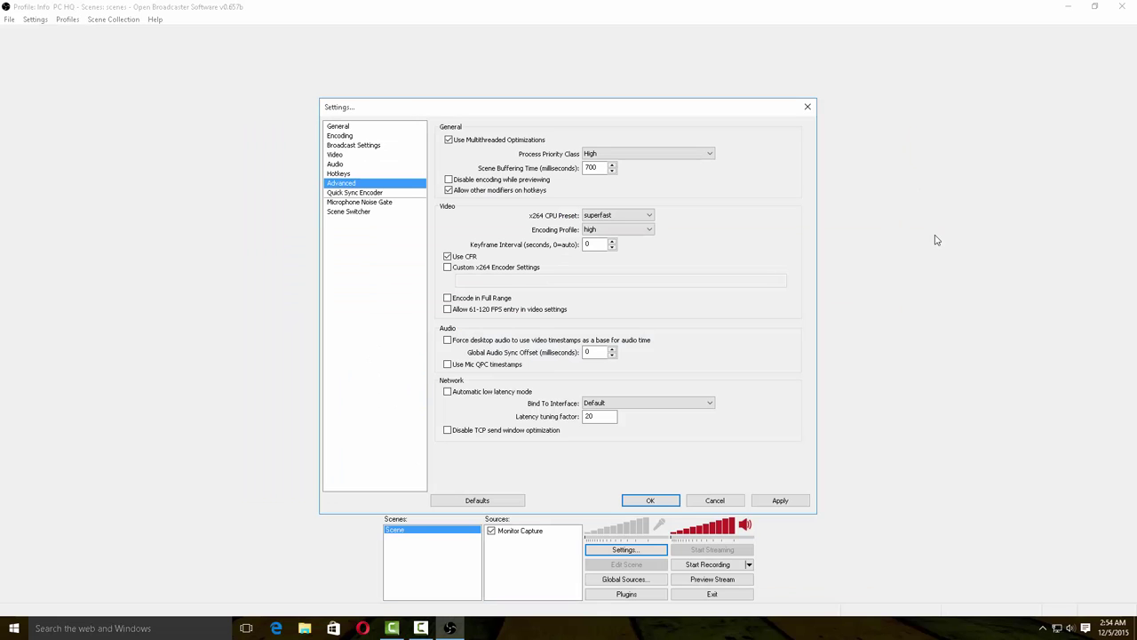
Step: Review the x264 CPU preset and encoding profile options, keeping superfast and high, and look over the Quick Sync Encoder settings
left_click(604, 218)
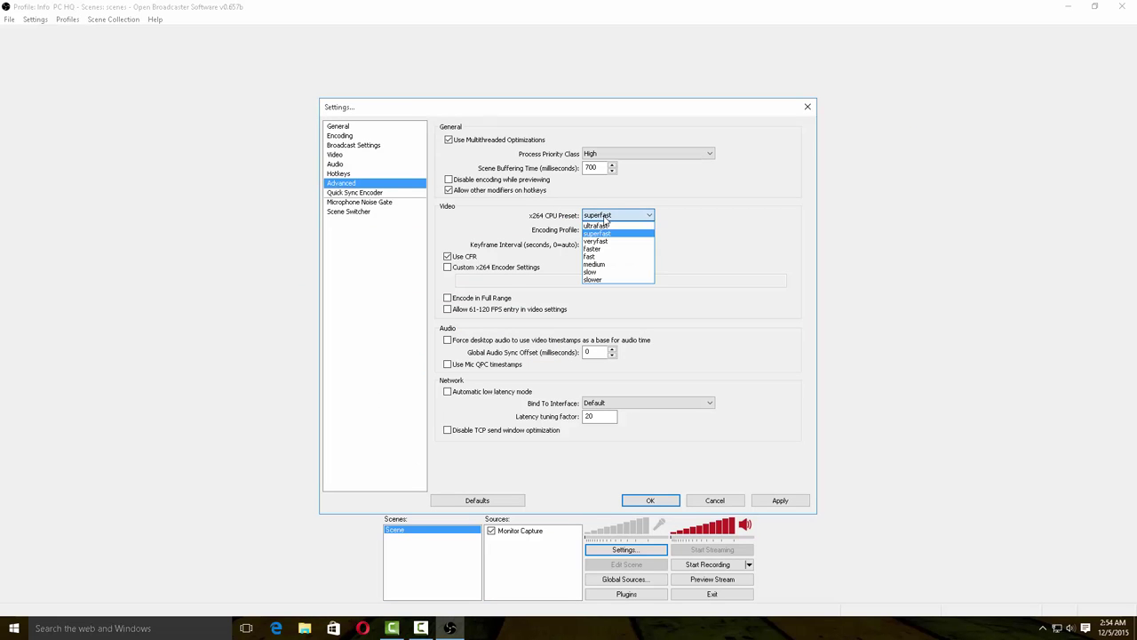
left_click(604, 217)
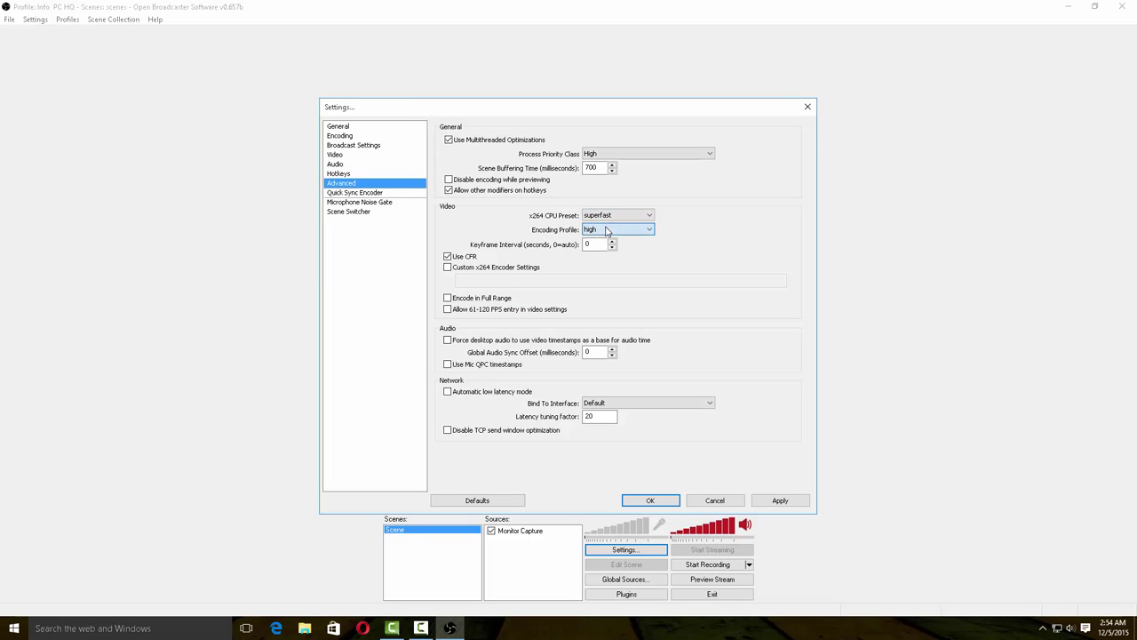
left_click(609, 229)
left_click(608, 230)
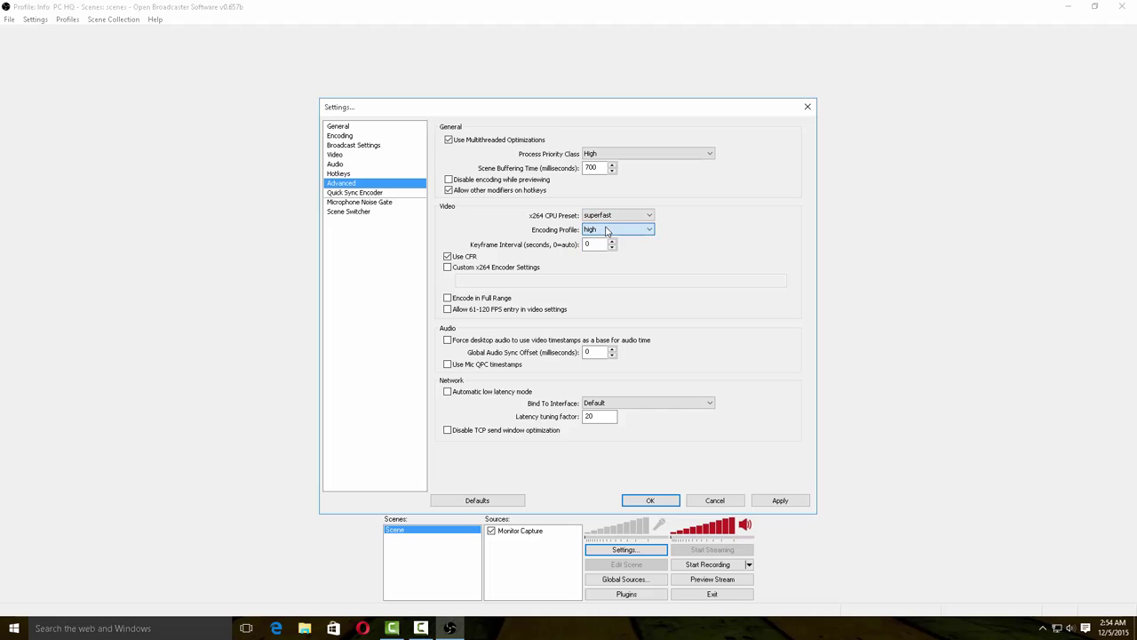
left_click(367, 194)
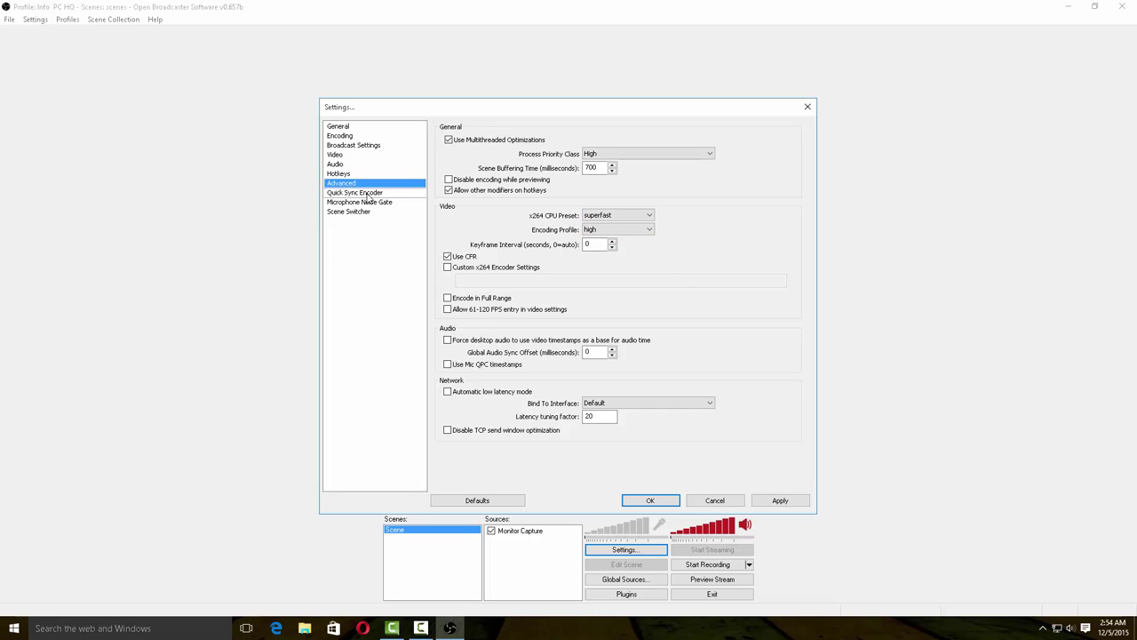
left_click(538, 356)
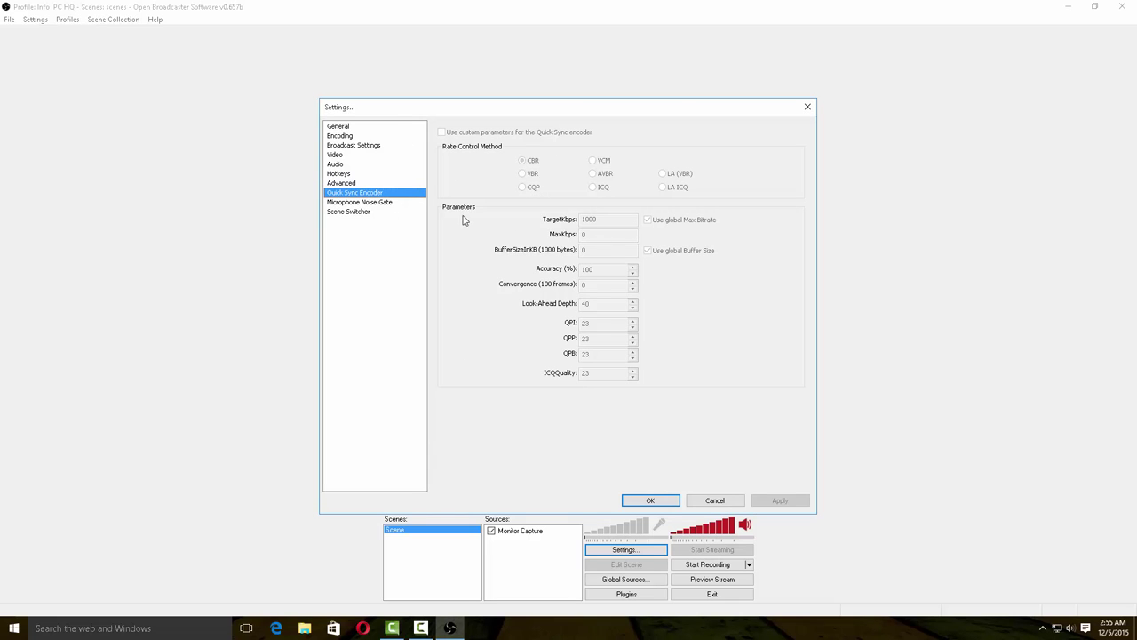
Step: Enable the microphone noise gate with its preview on, set the close threshold to -39 dB, and save the changes
left_click(347, 204)
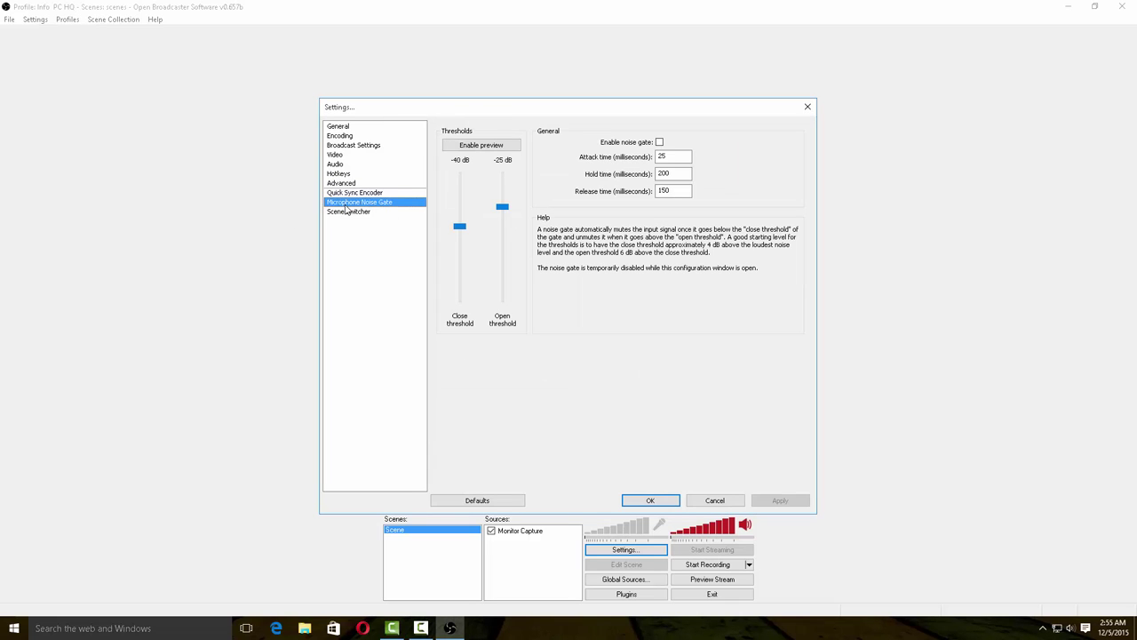
left_click(455, 150)
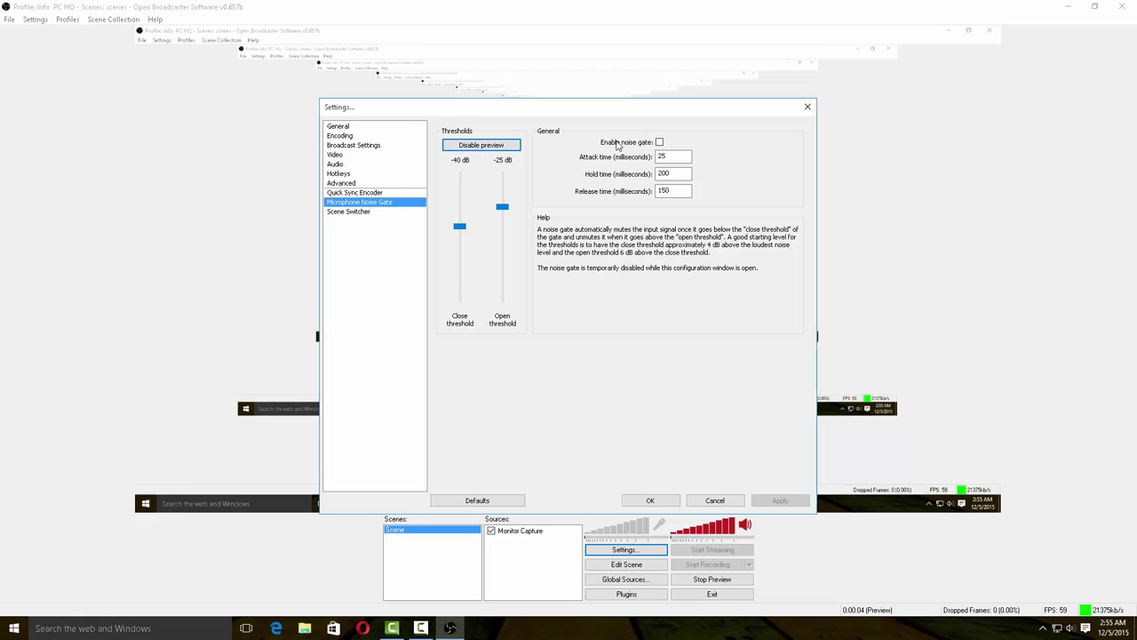
left_click_drag(457, 227, 460, 229)
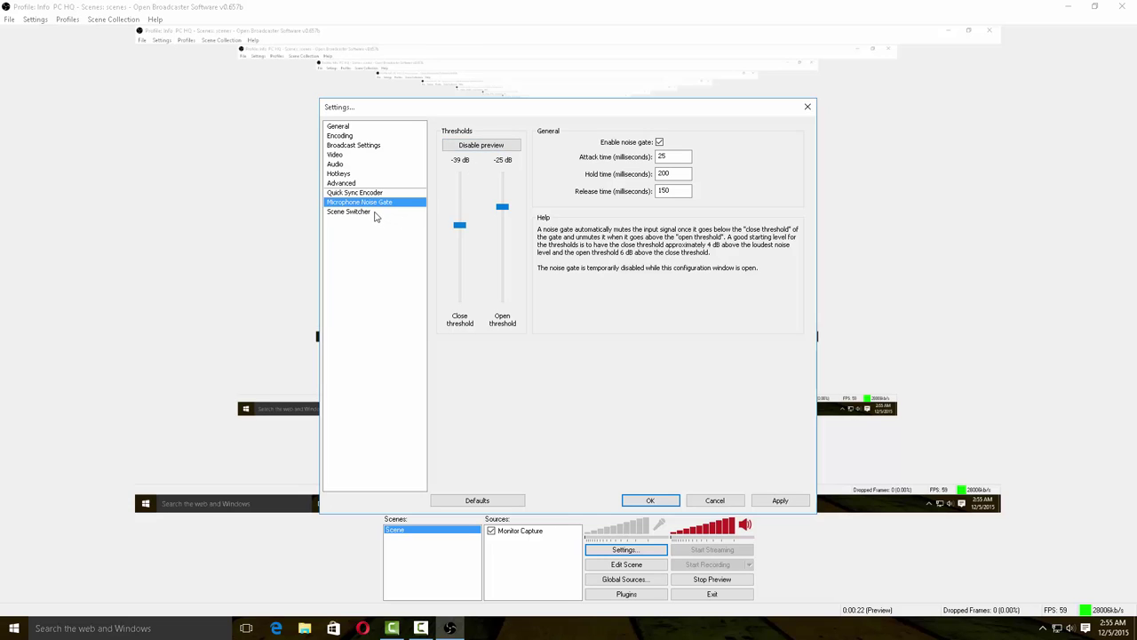
left_click(359, 213)
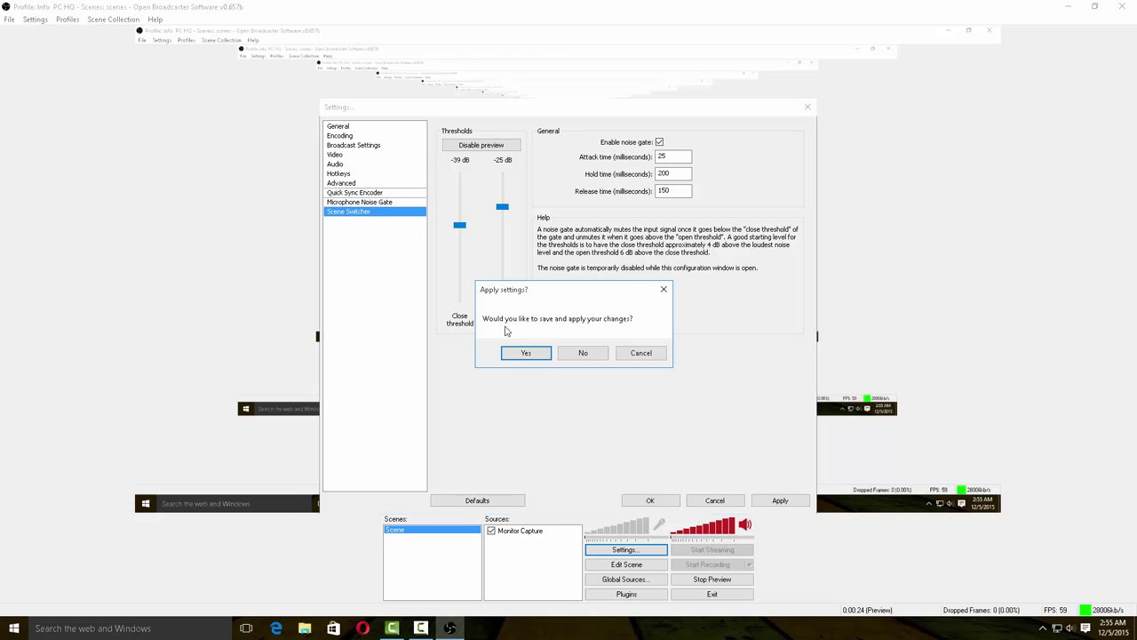
left_click(526, 354)
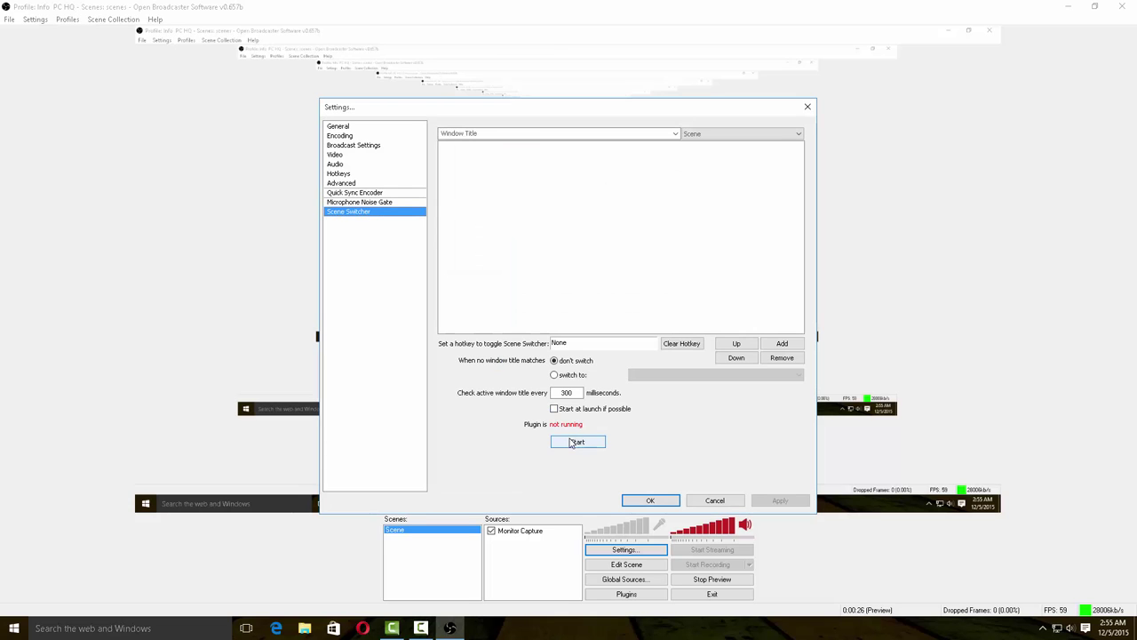
Step: Start the Scene Switcher plugin, enable Start at launch if possible, and apply and close the settings
left_click(573, 442)
left_click(578, 411)
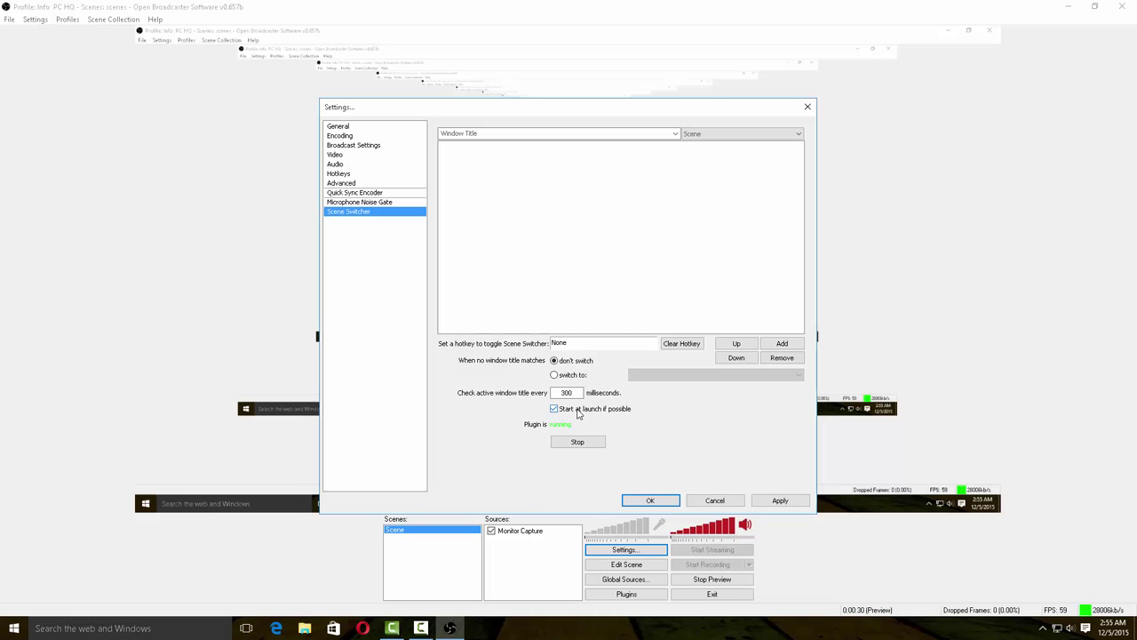
left_click(774, 501)
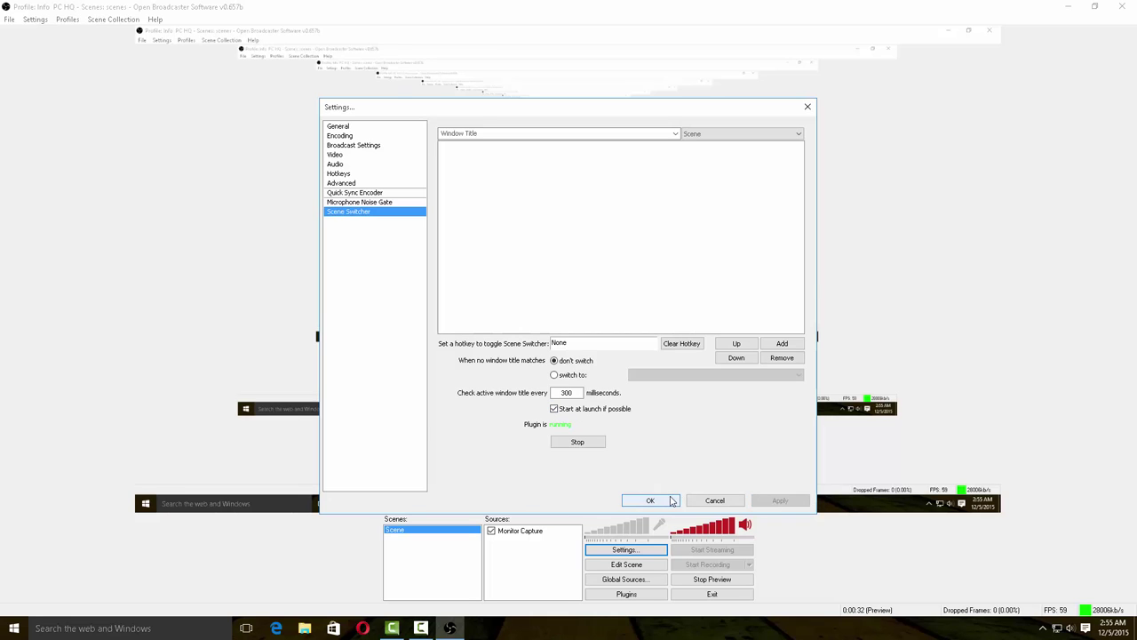
left_click(650, 501)
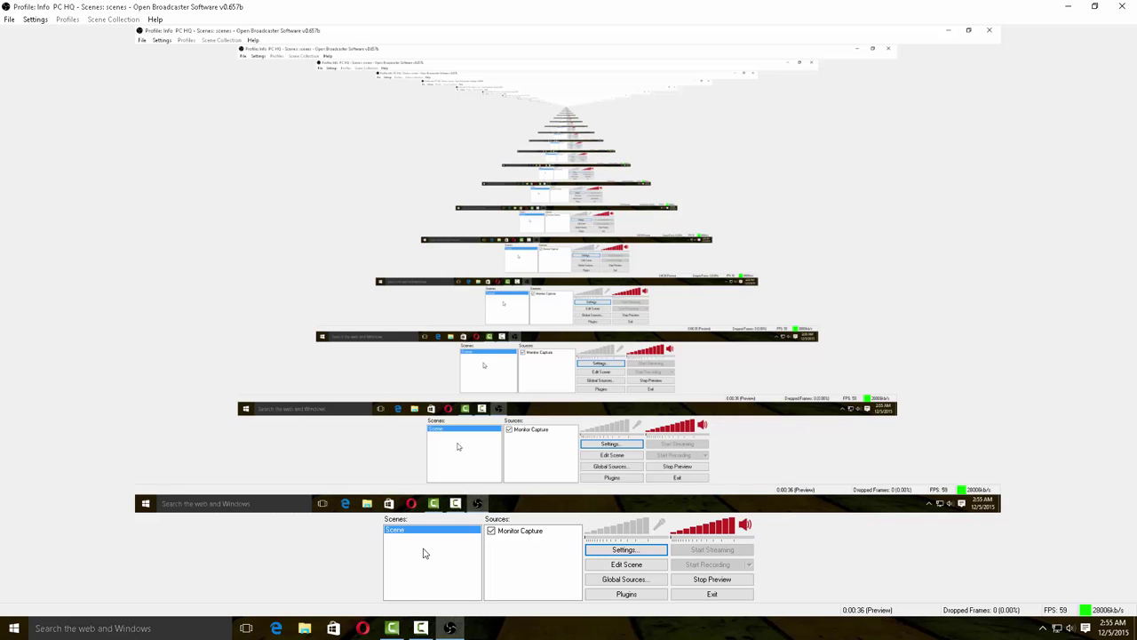
Step: Delete the Monitor Capture source from the scene and stop the running preview
left_click(520, 533)
right_click(521, 536)
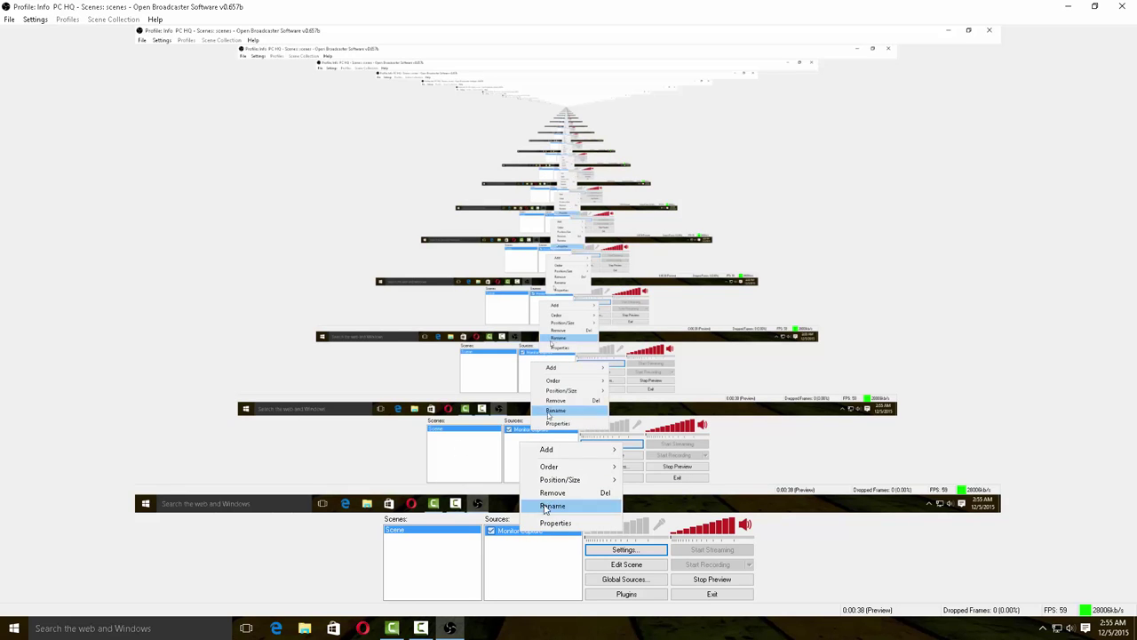
left_click(555, 494)
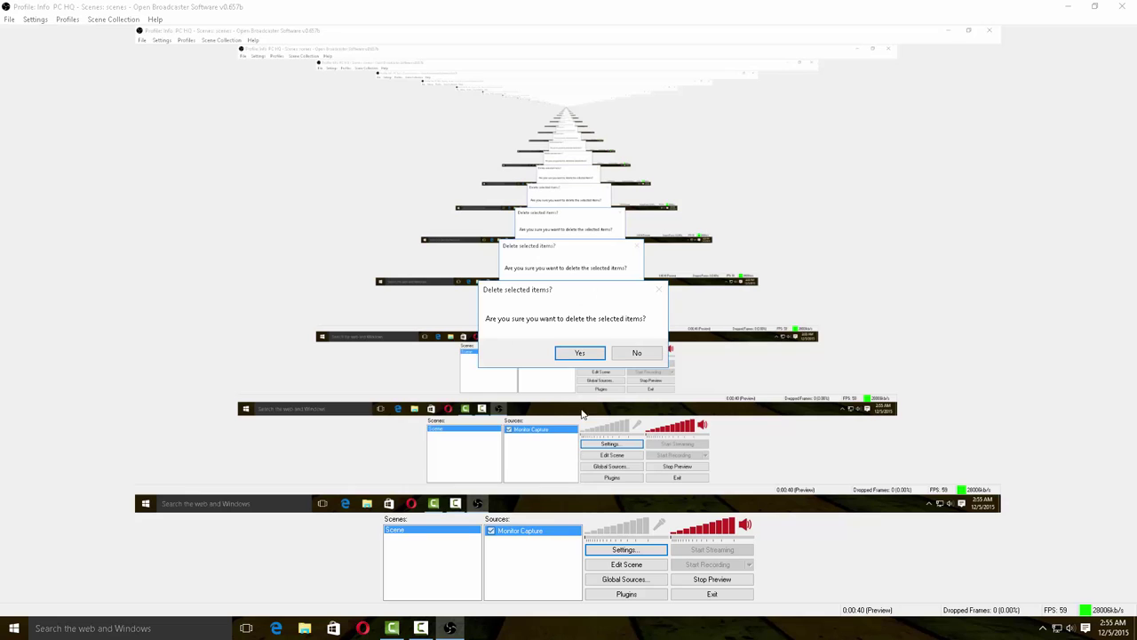
left_click(580, 354)
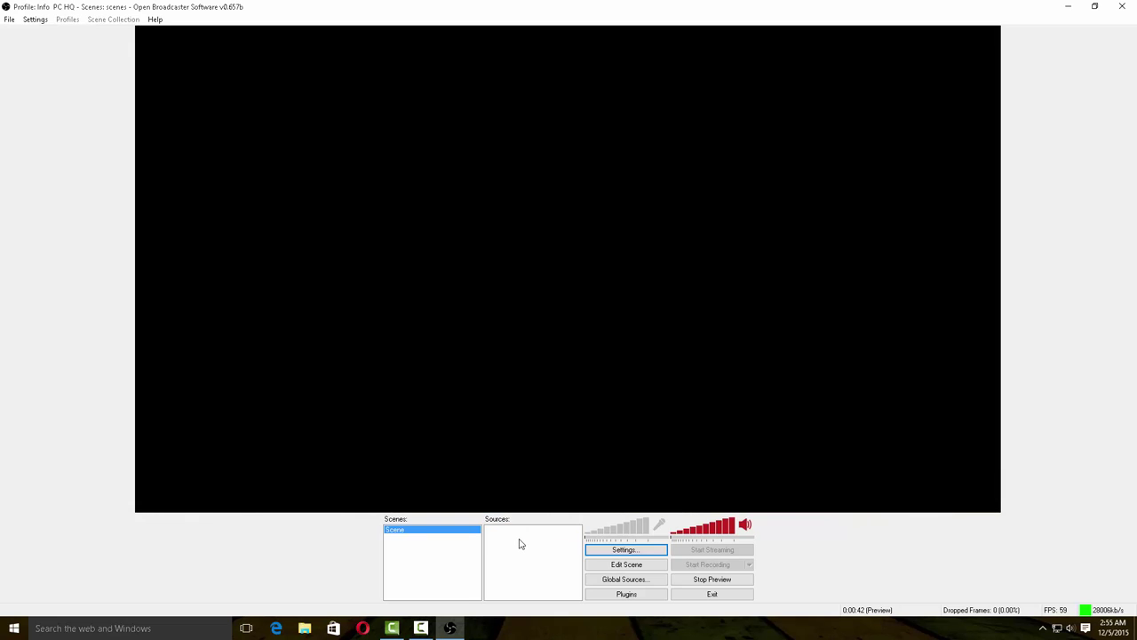
left_click(696, 578)
Step: Add a Monitor Capture source to the scene, keeping the default name and capture settings
right_click(541, 567)
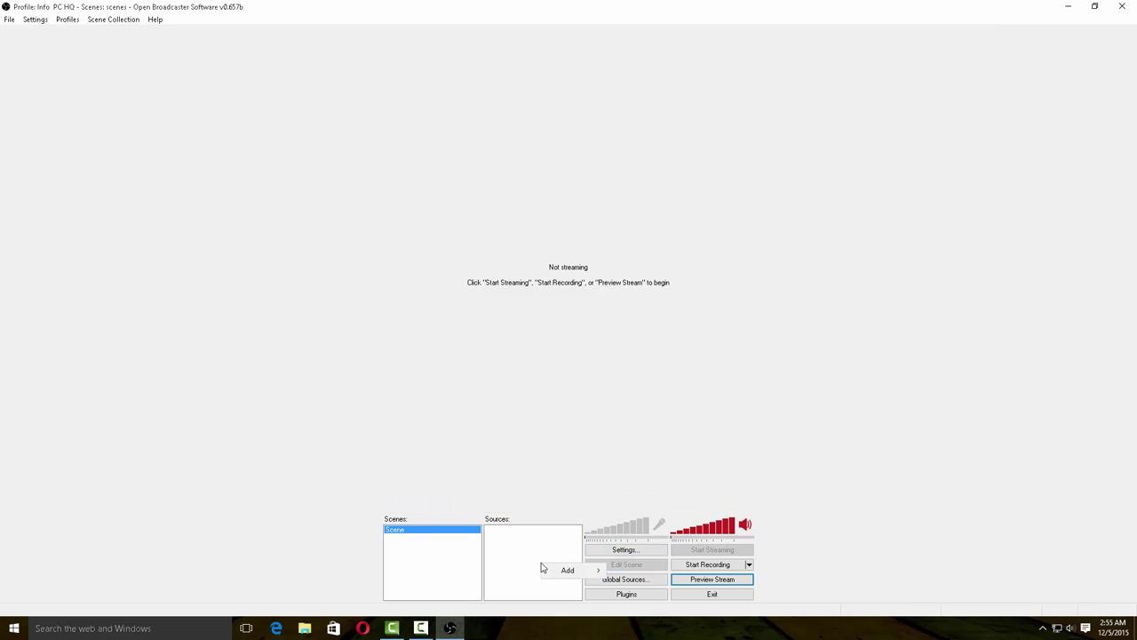
mouse_move(590, 572)
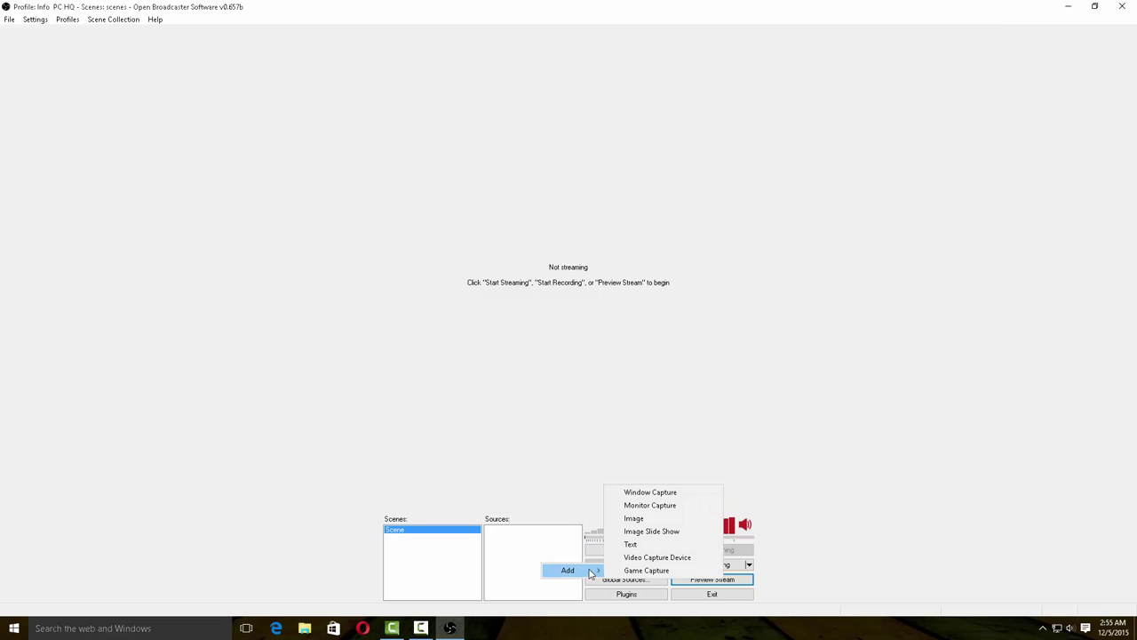
left_click(644, 506)
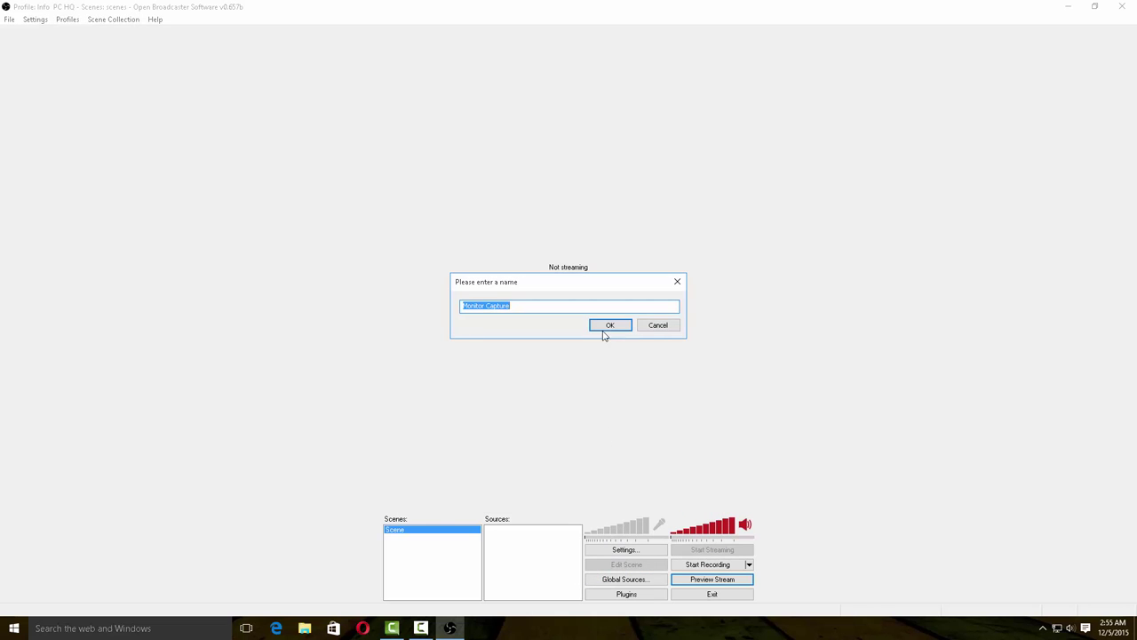
left_click(603, 329)
left_click(679, 480)
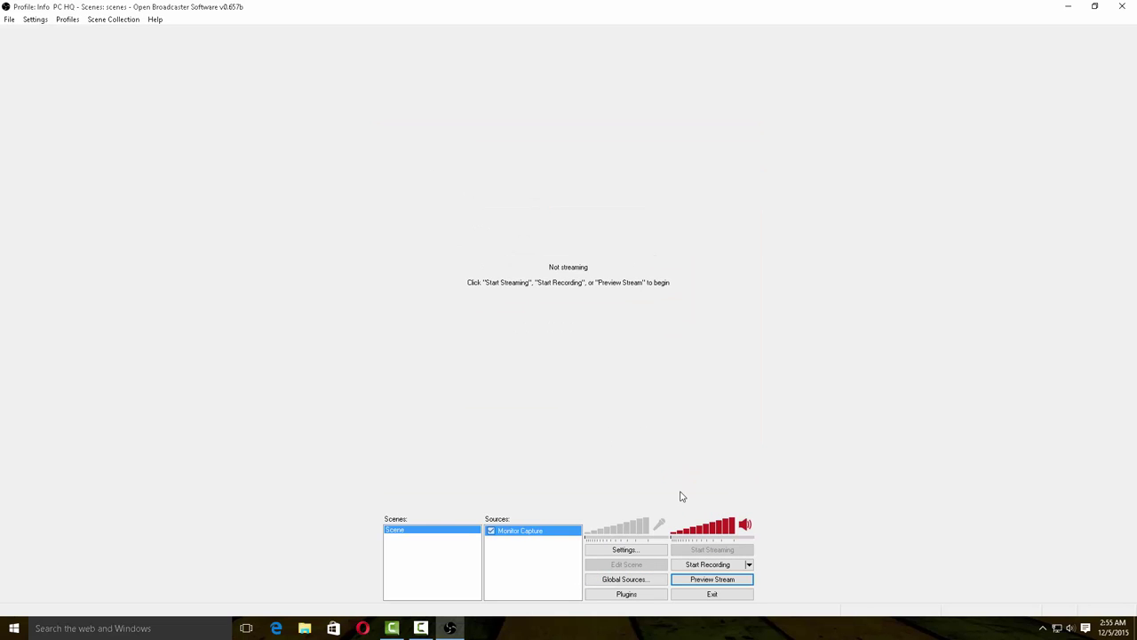
Step: Preview the monitor capture, minimize the window to show the desktop, restore it, and stop the preview
left_click(697, 580)
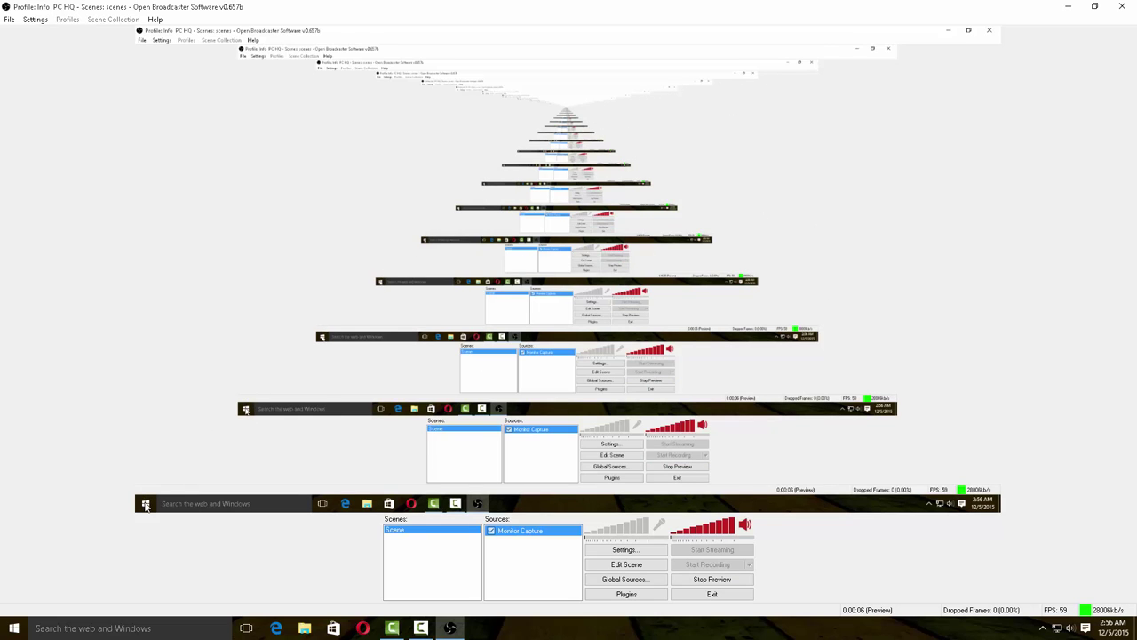
left_click(1068, 7)
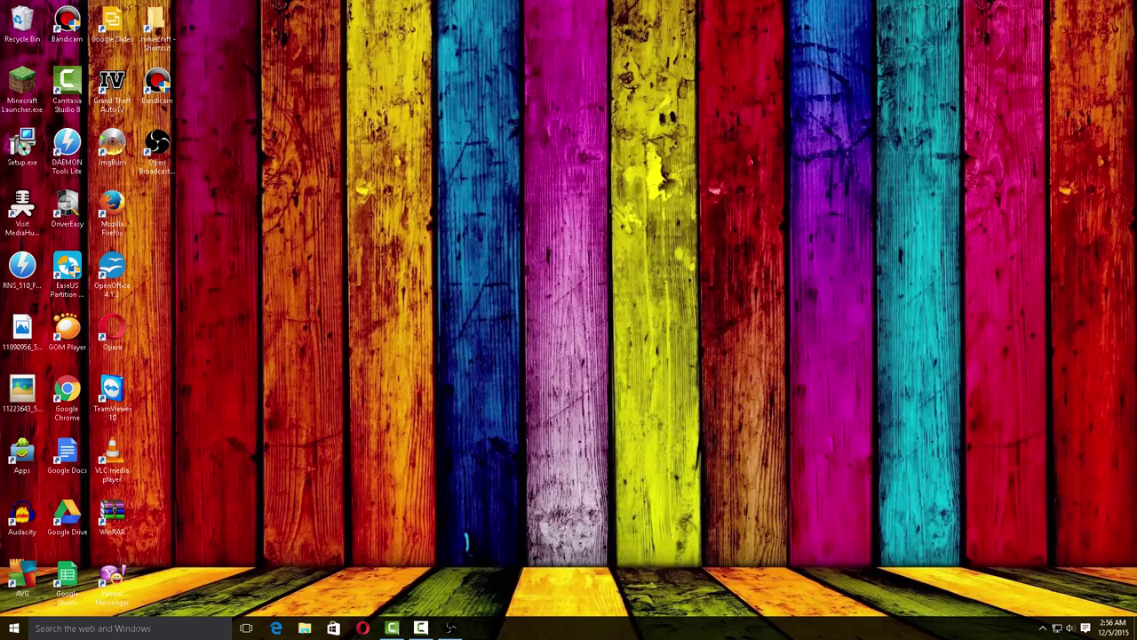
left_click(450, 627)
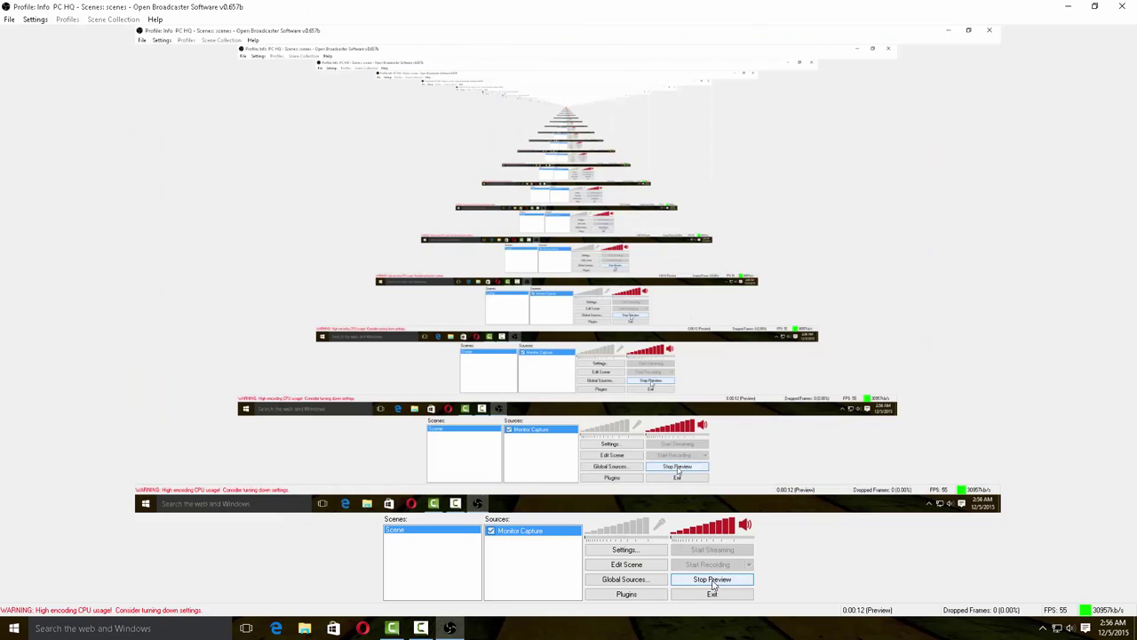
left_click(714, 585)
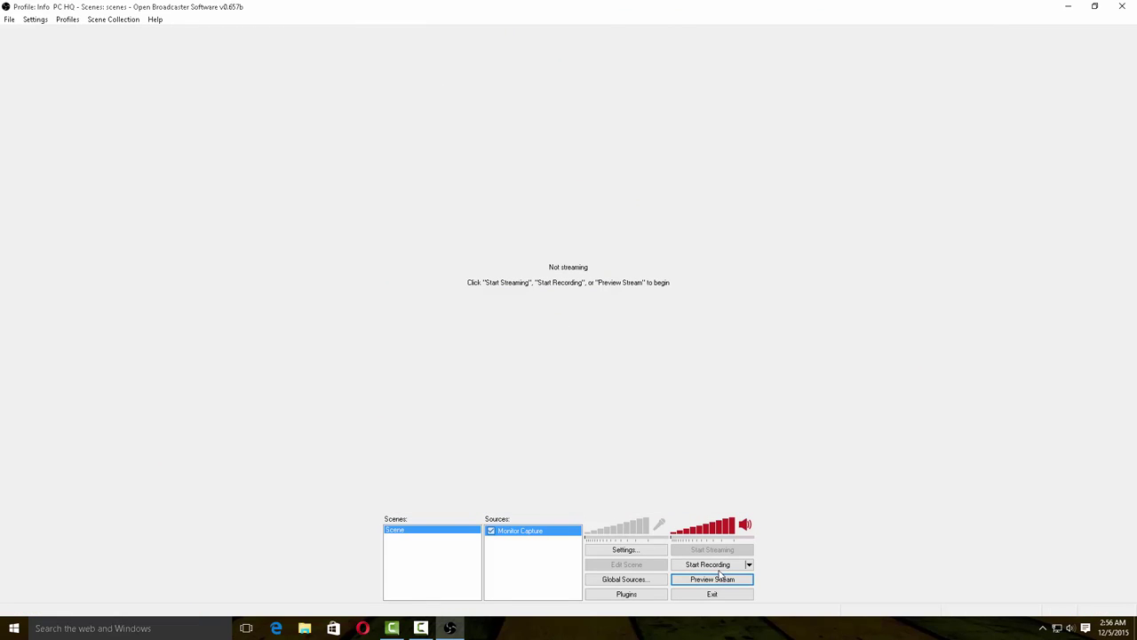
Step: Record a short test of the desktop with File Explorer opened and closed, stop the recording, and close the Opera window
left_click(716, 566)
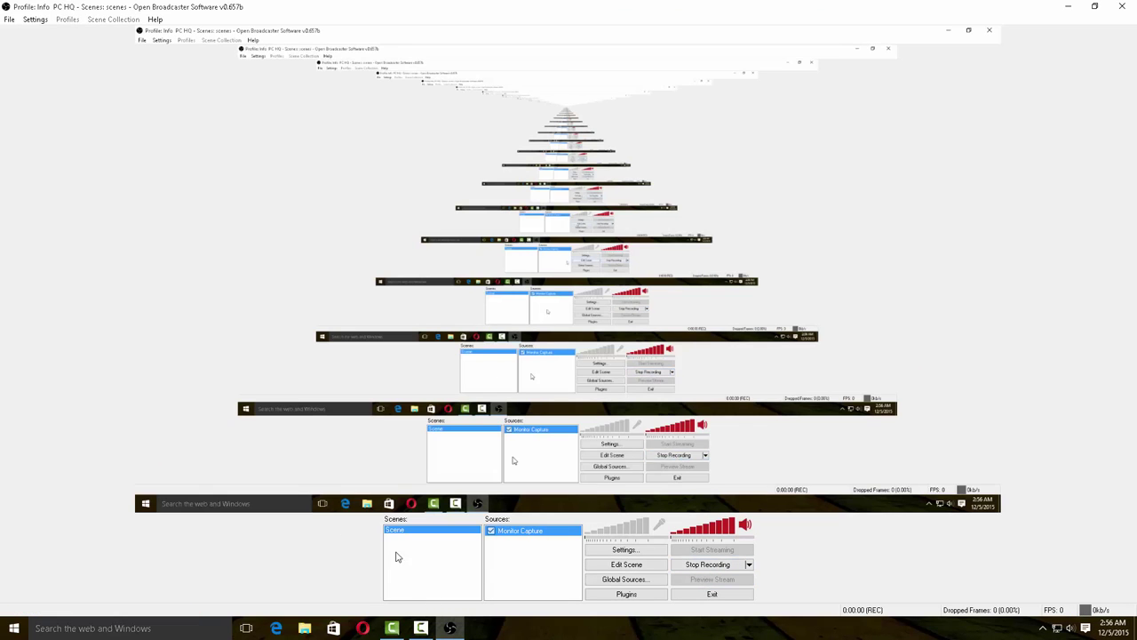
key("super+e")
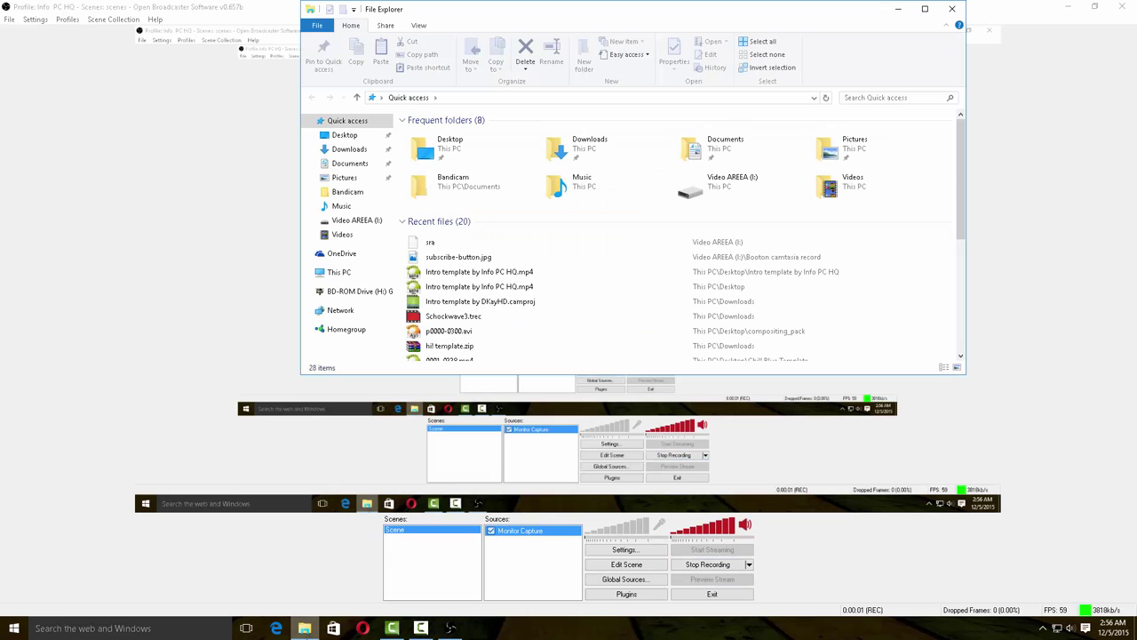
left_click(1067, 6)
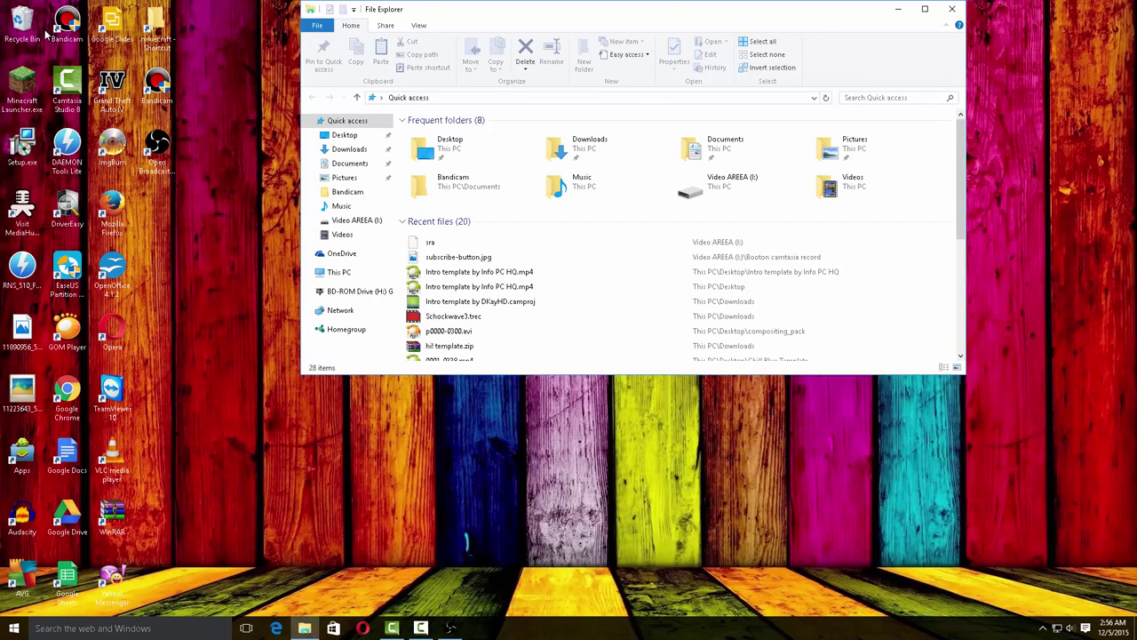
left_click(954, 10)
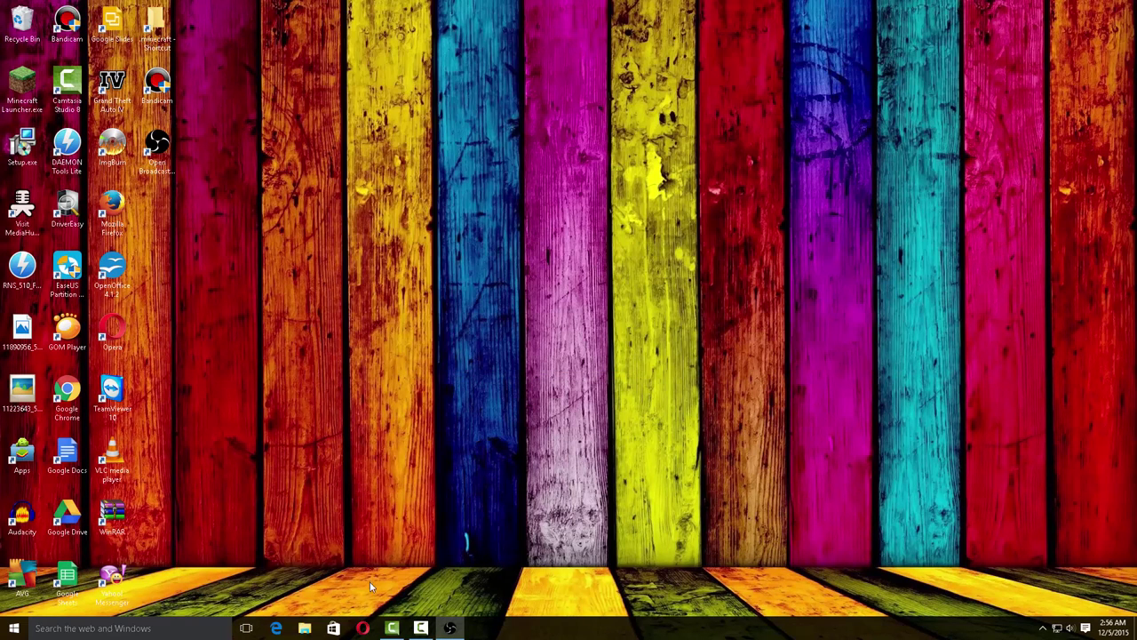
left_click(450, 627)
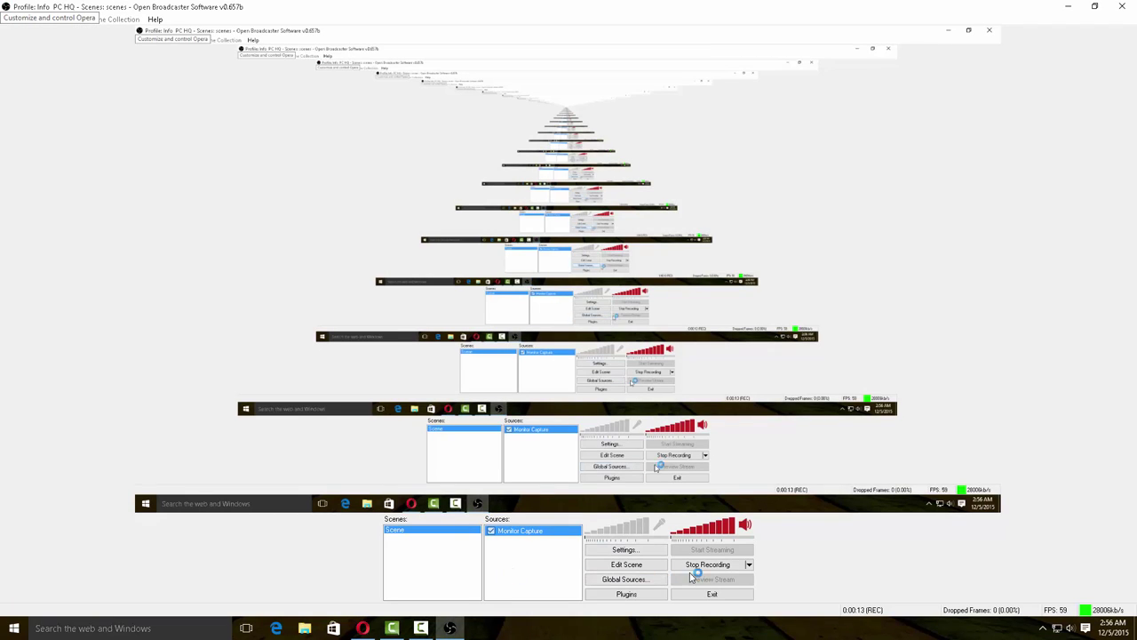
left_click(717, 567)
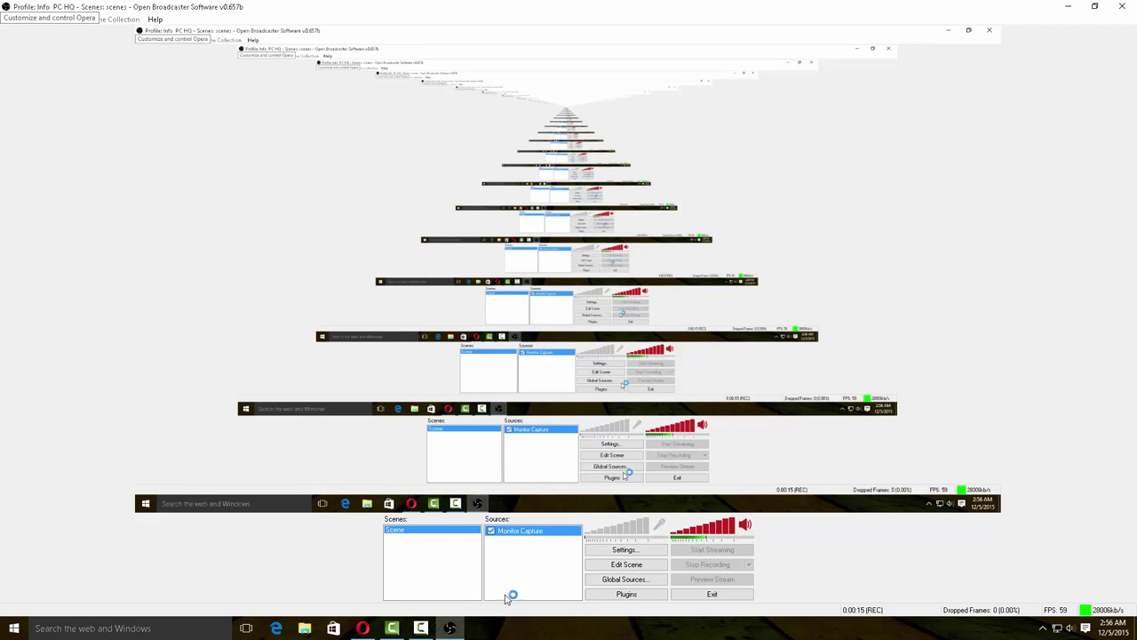
right_click(364, 627)
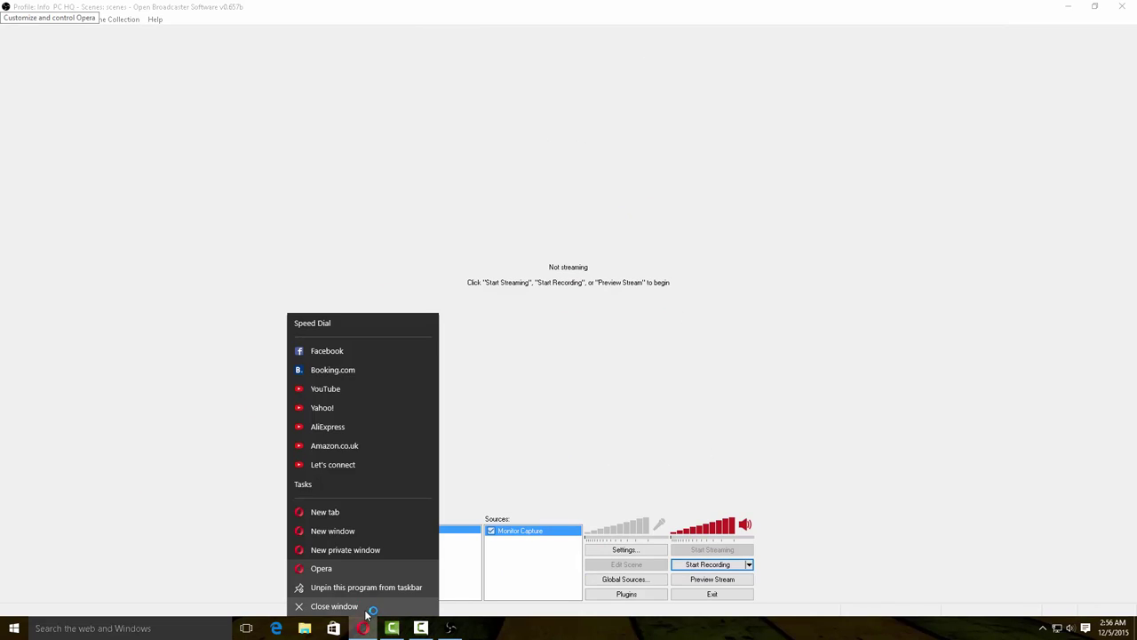
left_click(366, 607)
Step: Play the recorded sra.mp4 from the Video AREEA (I:) drive to check it, and close the player and File Explorer
left_click(305, 628)
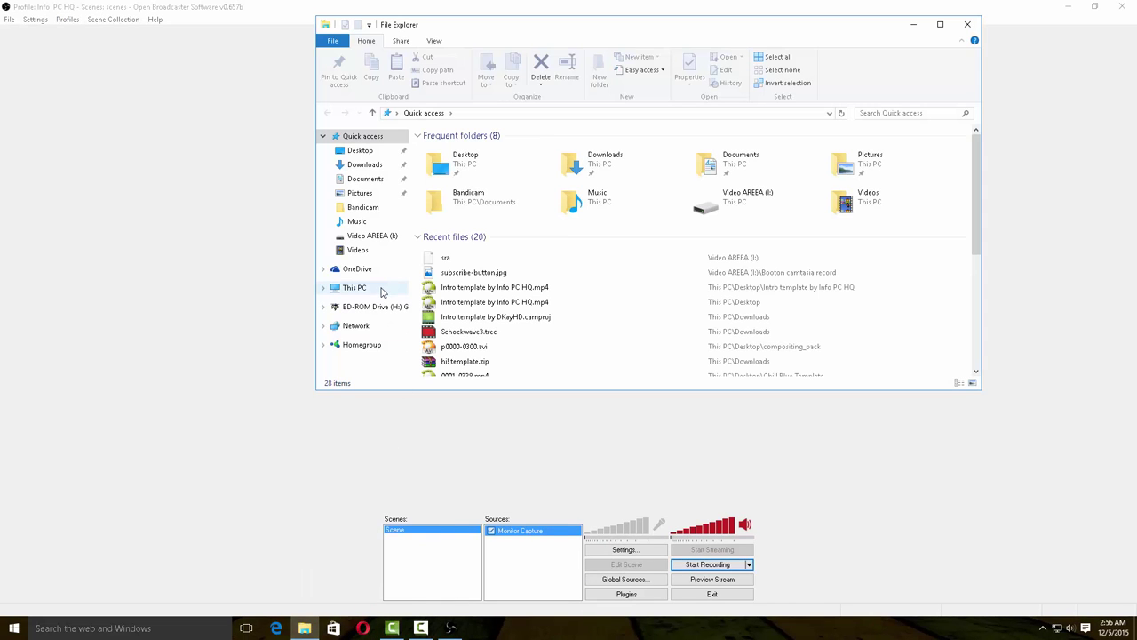
left_click(356, 287)
left_click(484, 308)
double_click(484, 308)
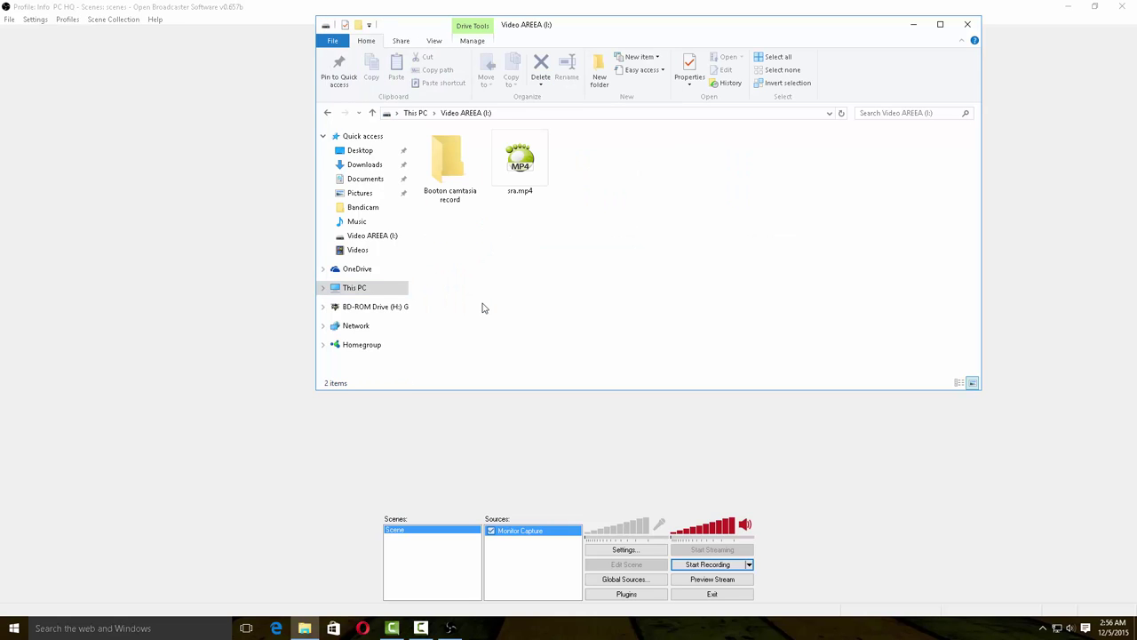
left_click(530, 171)
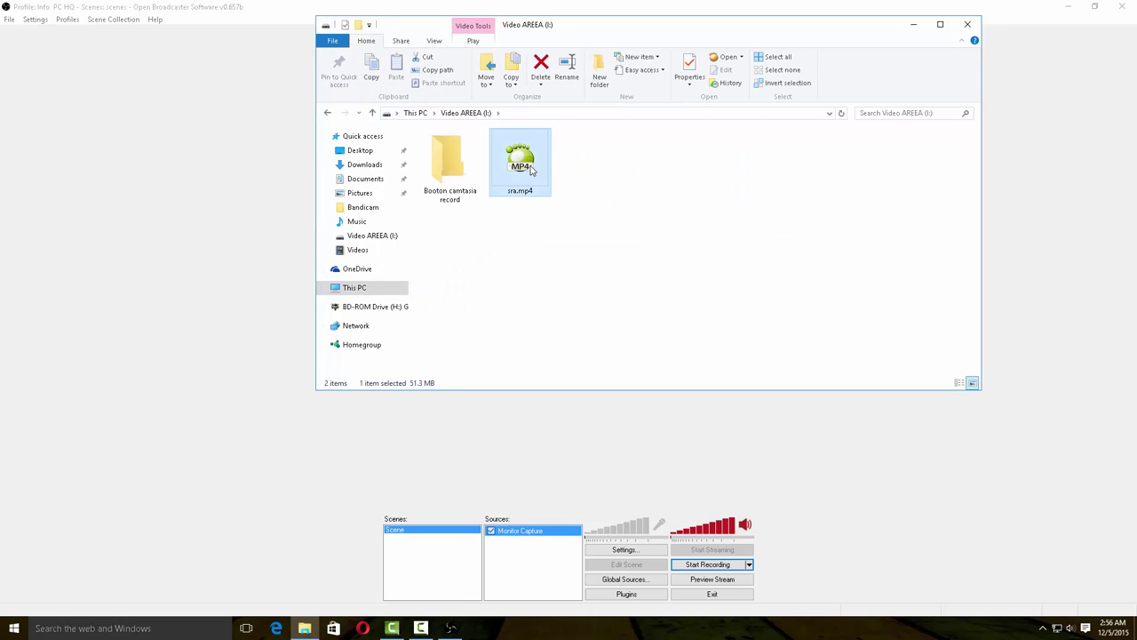
double_click(530, 171)
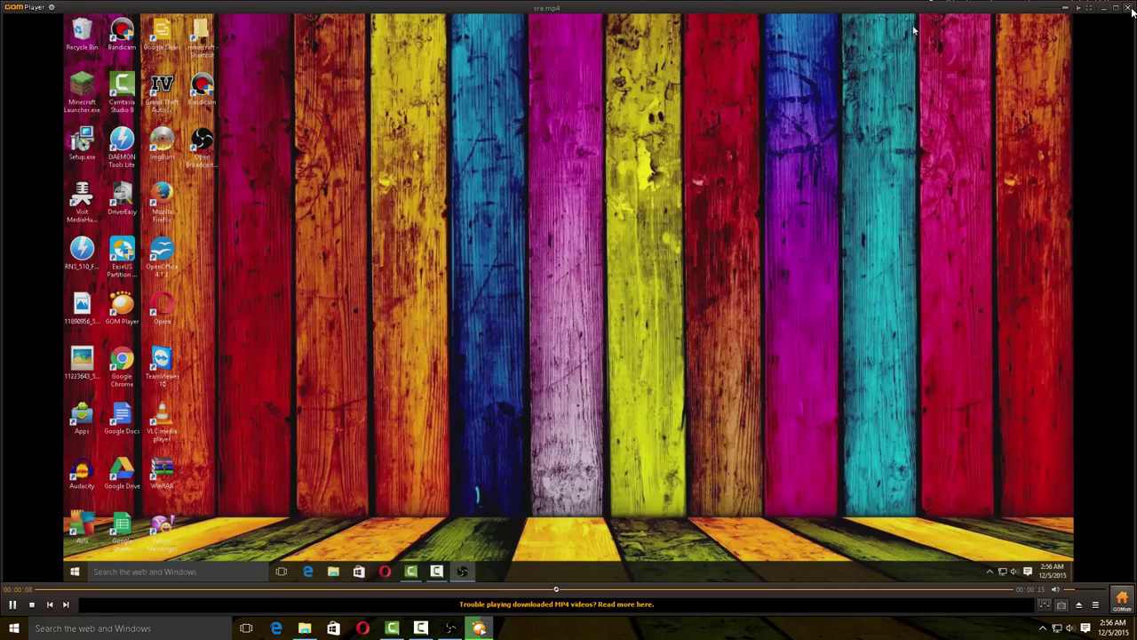
key("alt+F4")
left_click(966, 15)
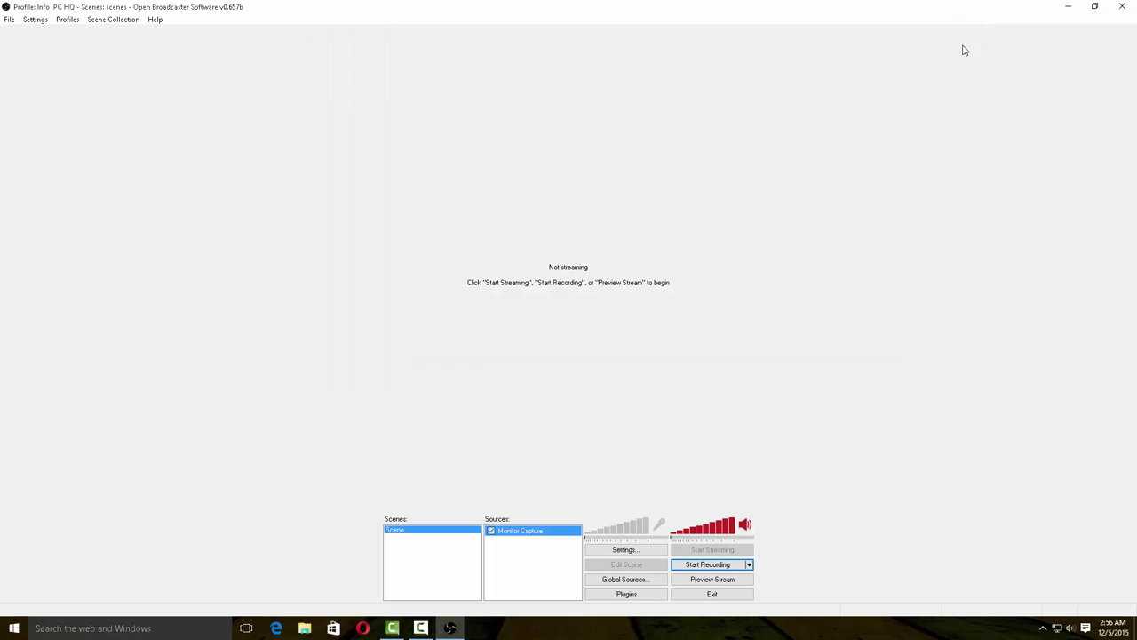
left_click(421, 628)
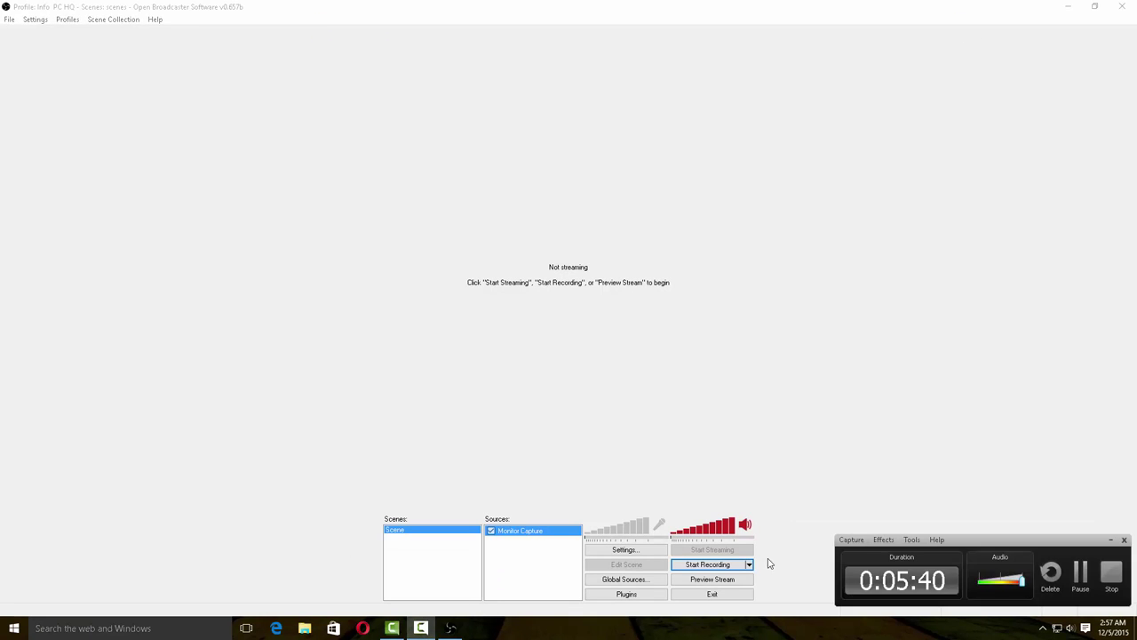